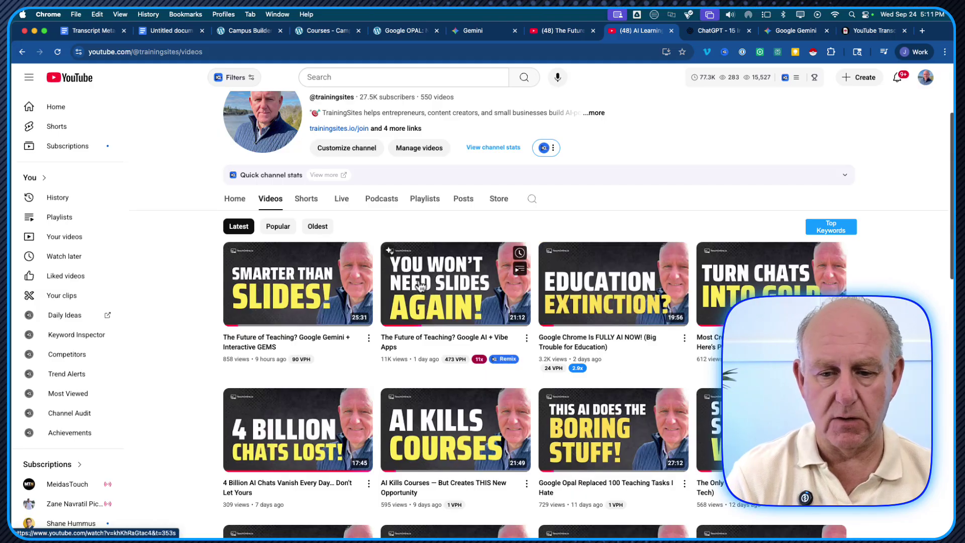
- Look over the channel's latest video and its extracted transcript page on youtube-transcript.io
{"action": "mouse_move", "coordinate": [289, 317]}
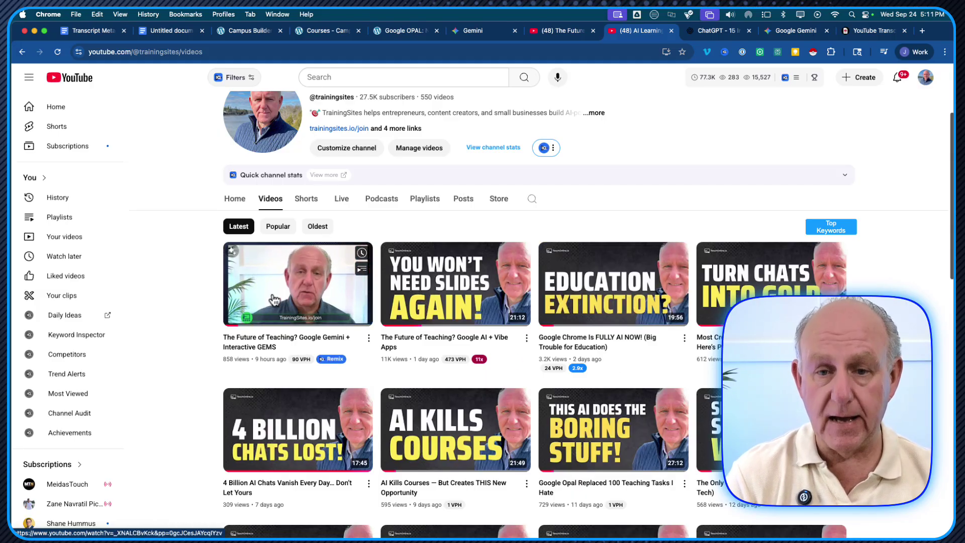
{"action": "mouse_move", "coordinate": [257, 345]}
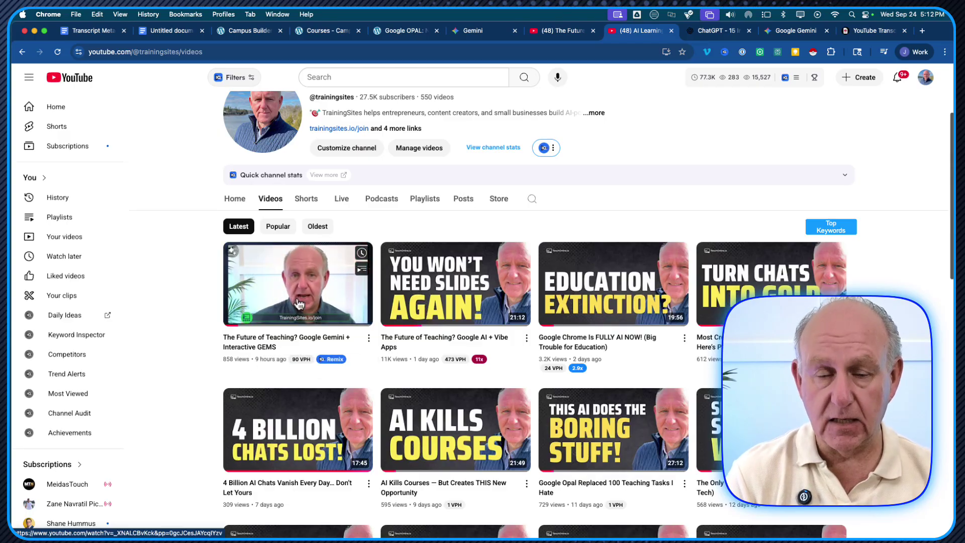
{"action": "left_click", "coordinate": [864, 31]}
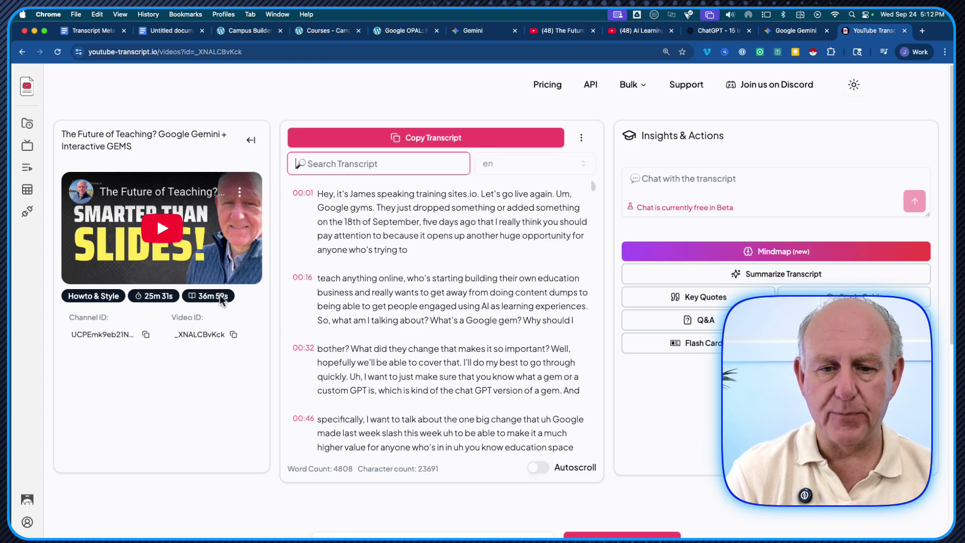
{"action": "mouse_move", "coordinate": [26, 88]}
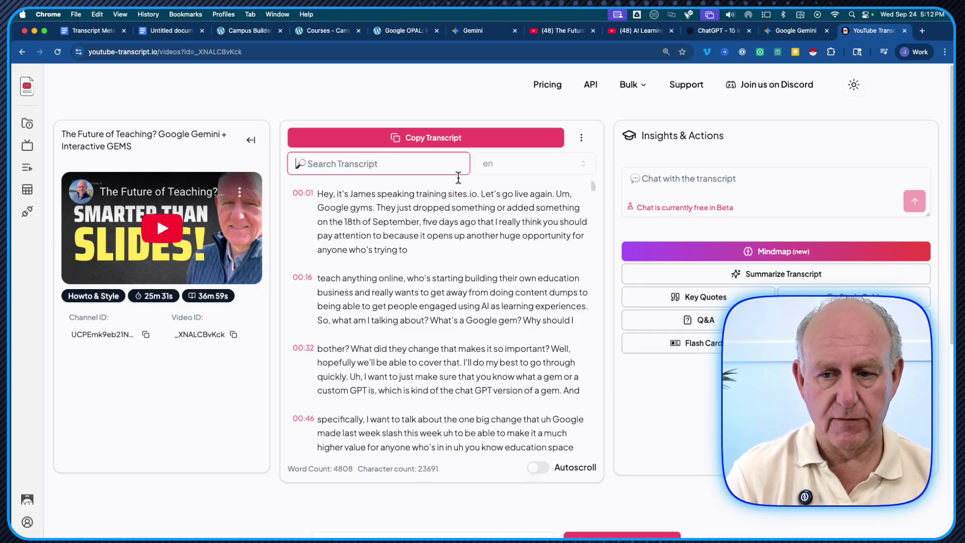
{"action": "mouse_move", "coordinate": [456, 285]}
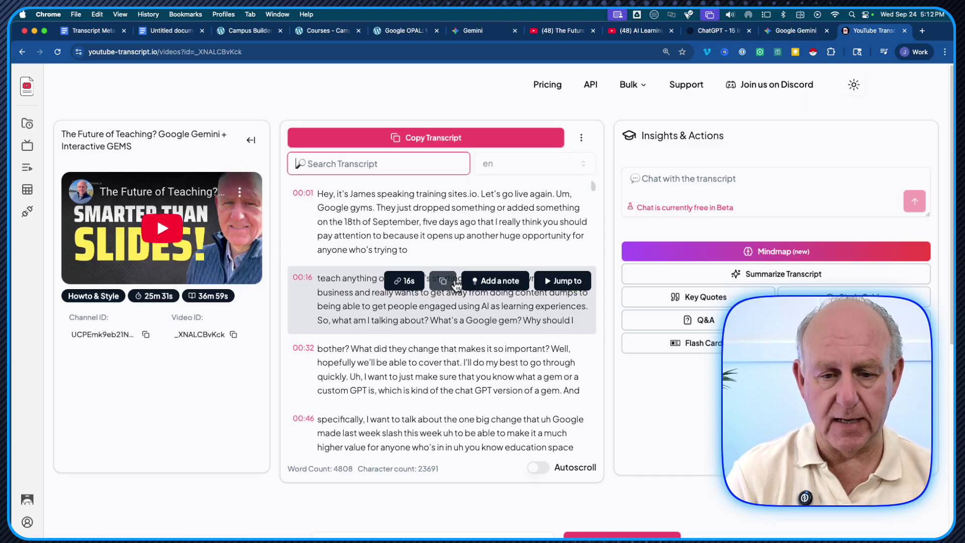
{"action": "mouse_move", "coordinate": [44, 128]}
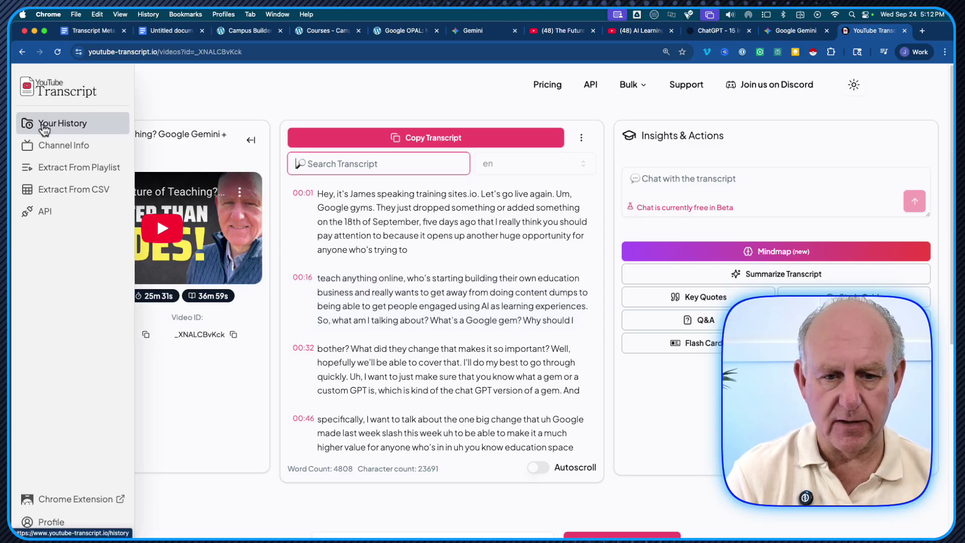
- On YouTube, open "The Future of Teaching? Google Gemini + Interactive GEMS", pause playback and copy its share link
{"action": "left_click", "coordinate": [636, 36]}
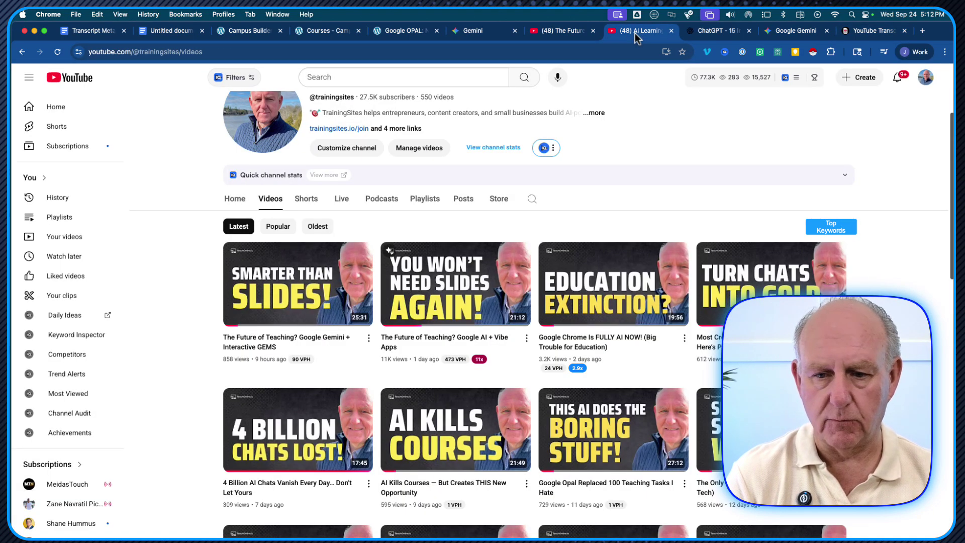
{"action": "left_click", "coordinate": [274, 343]}
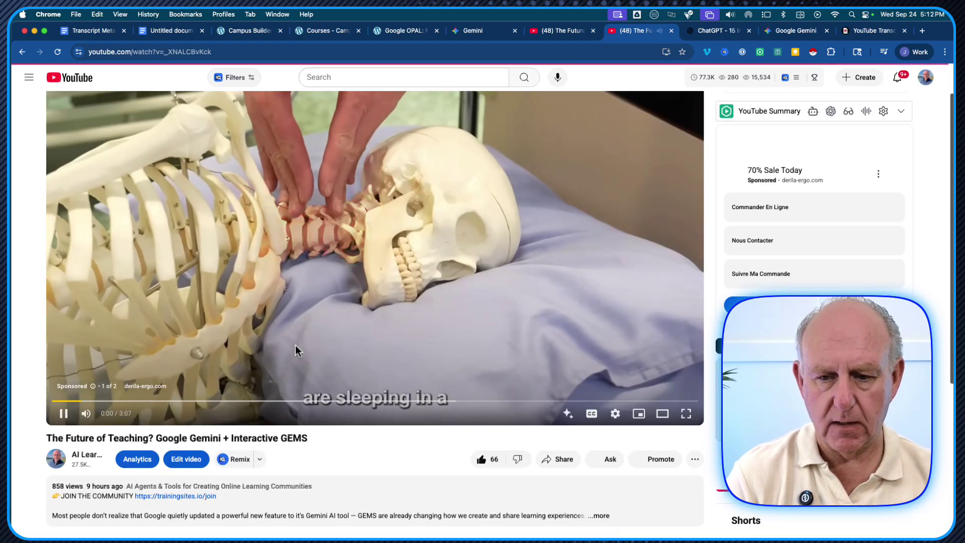
{"action": "left_click", "coordinate": [352, 406]}
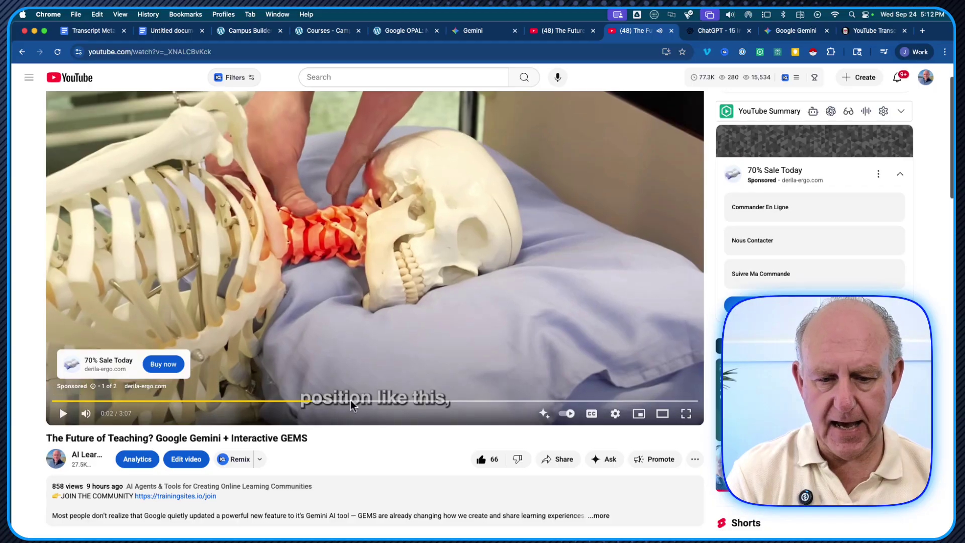
{"action": "left_click", "coordinate": [560, 463]}
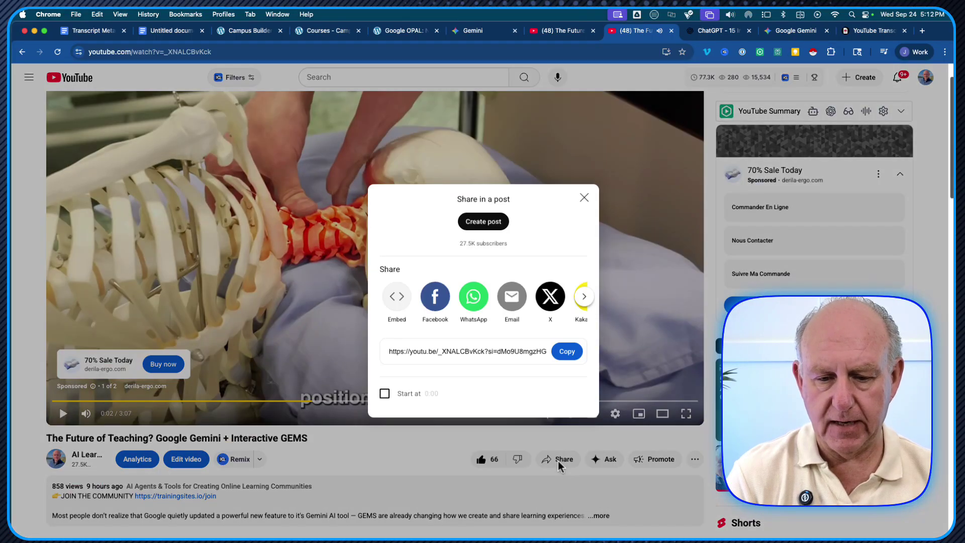
{"action": "left_click", "coordinate": [567, 351]}
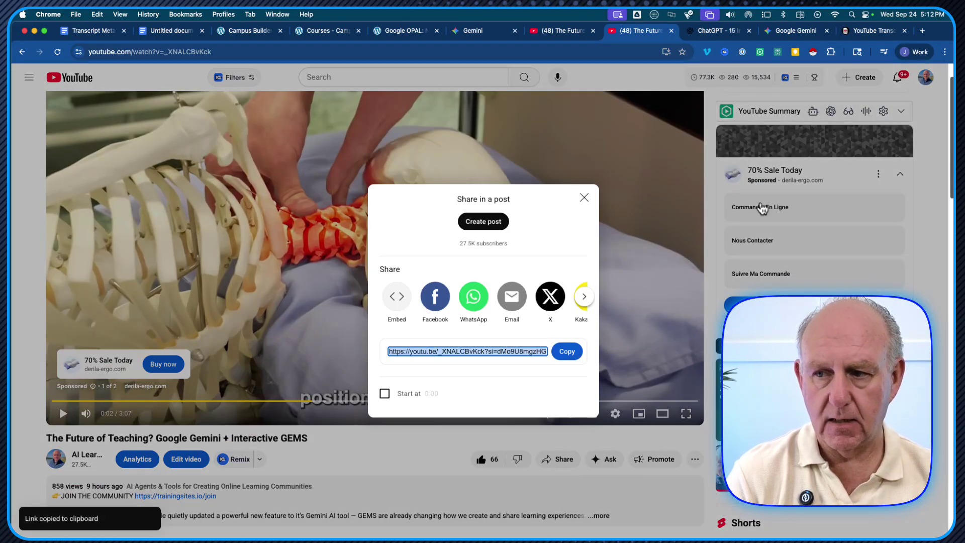
{"action": "left_click", "coordinate": [584, 198]}
- On the youtube-transcript.io home page, extract the transcript from the copied YouTube video link
{"action": "left_click", "coordinate": [869, 33]}
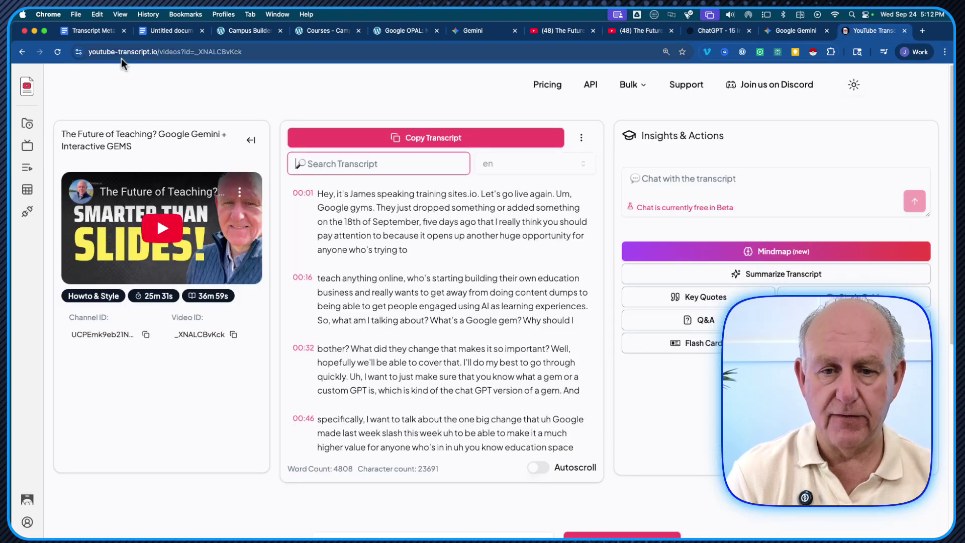
{"action": "left_click", "coordinate": [27, 124]}
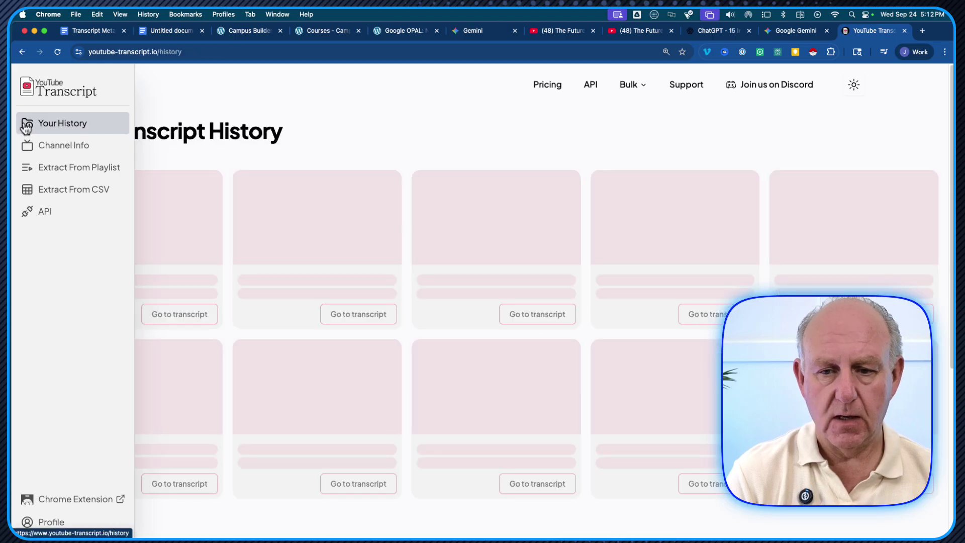
{"action": "left_click", "coordinate": [48, 90]}
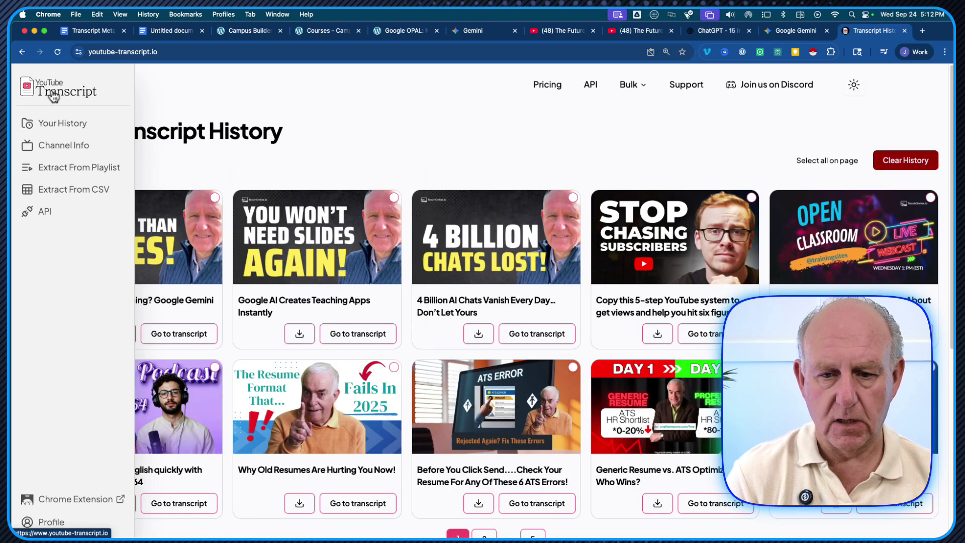
{"action": "left_click", "coordinate": [218, 276]}
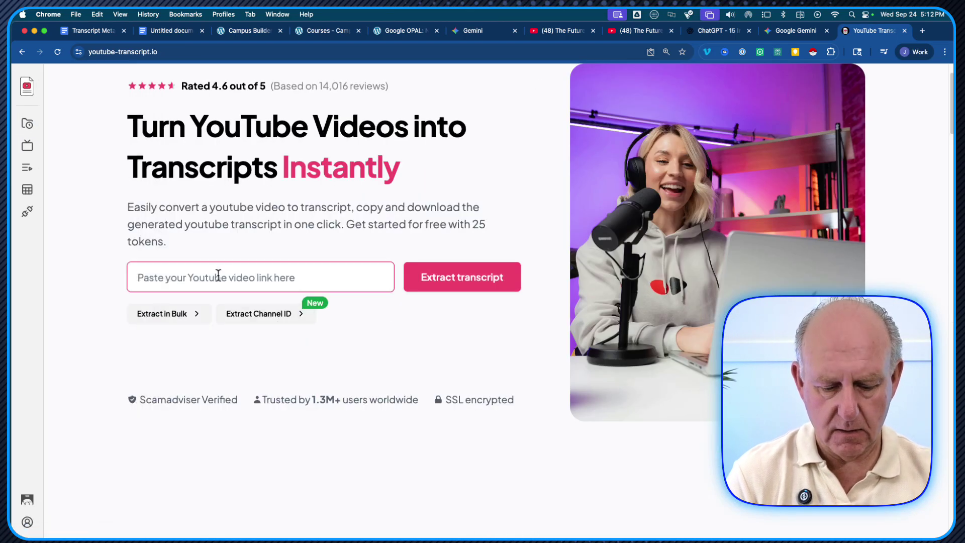
{"action": "key", "text": "super+v"}
{"action": "left_click", "coordinate": [467, 278]}
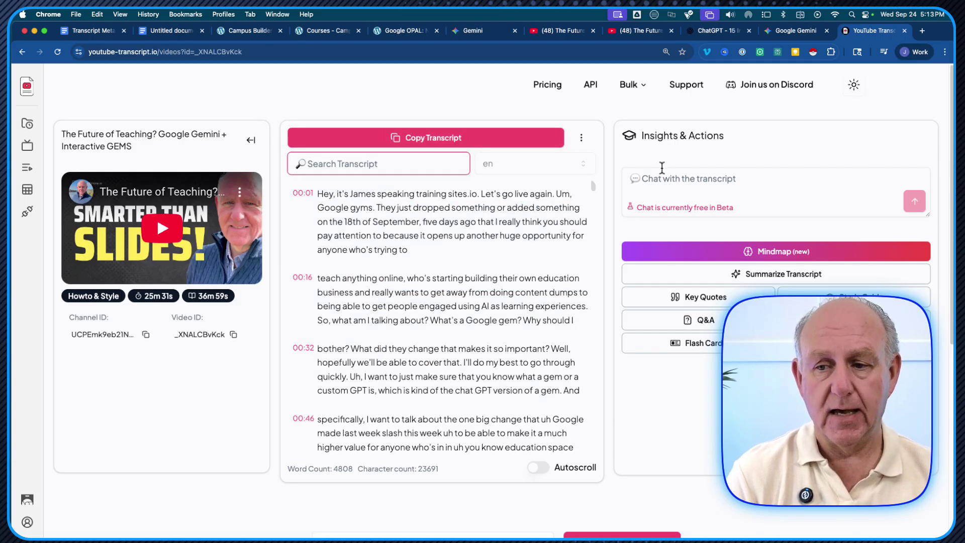
- Open the transcript for editing, copy it in .txt format without timestamps, and return to the transcript page
{"action": "left_click", "coordinate": [582, 139]}
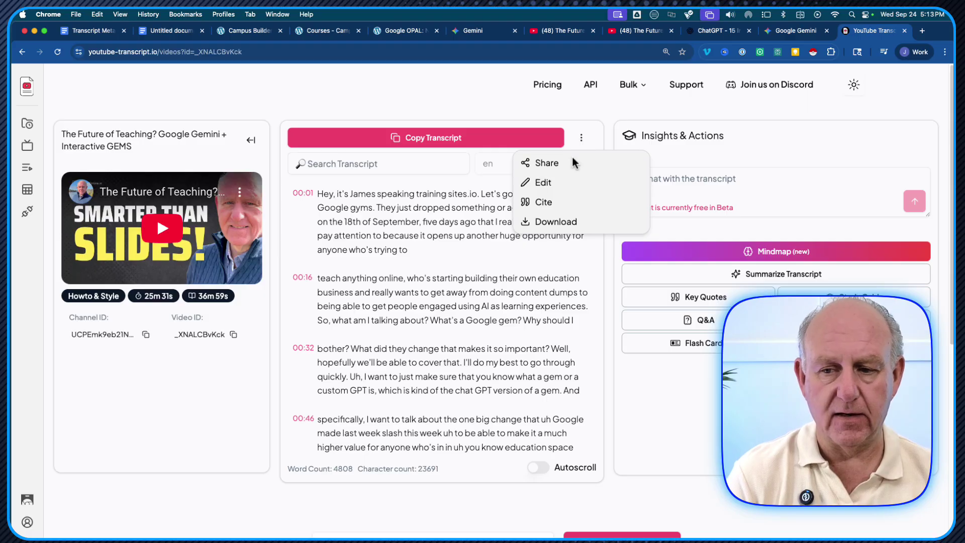
{"action": "left_click", "coordinate": [549, 187]}
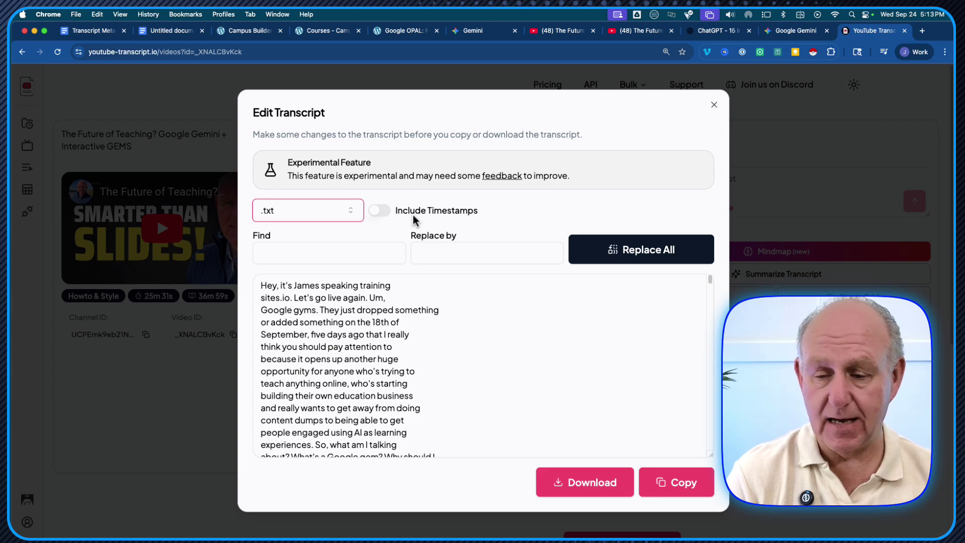
{"action": "left_click", "coordinate": [685, 490]}
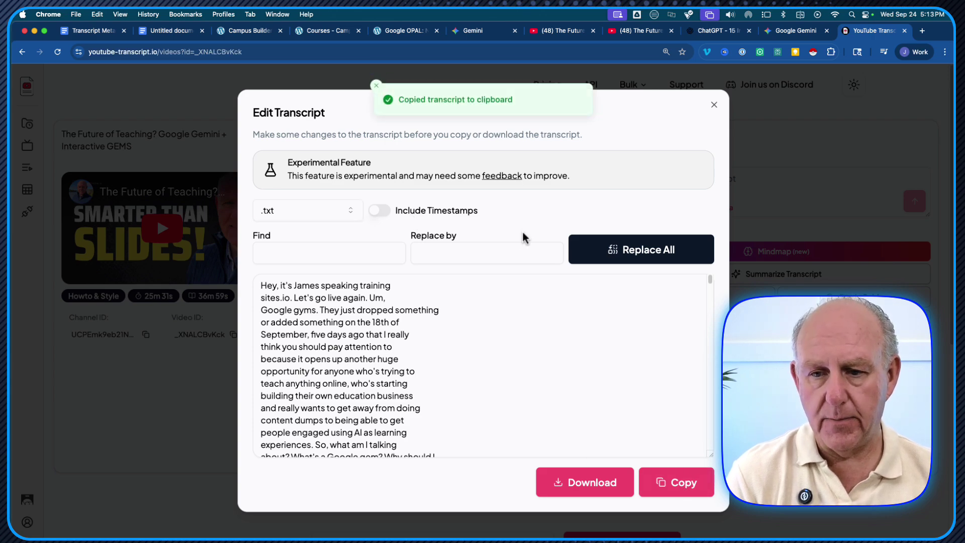
{"action": "left_click", "coordinate": [714, 104]}
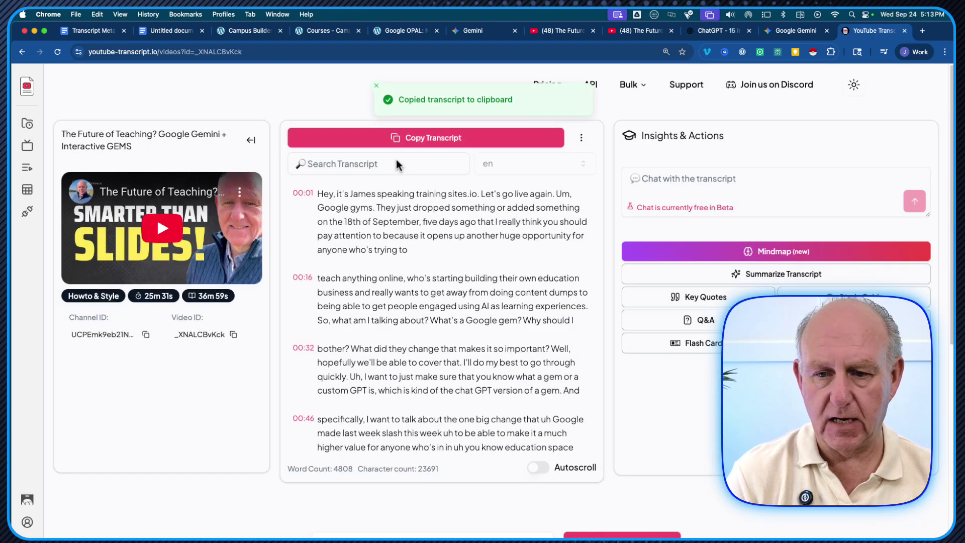
{"action": "left_click", "coordinate": [414, 139]}
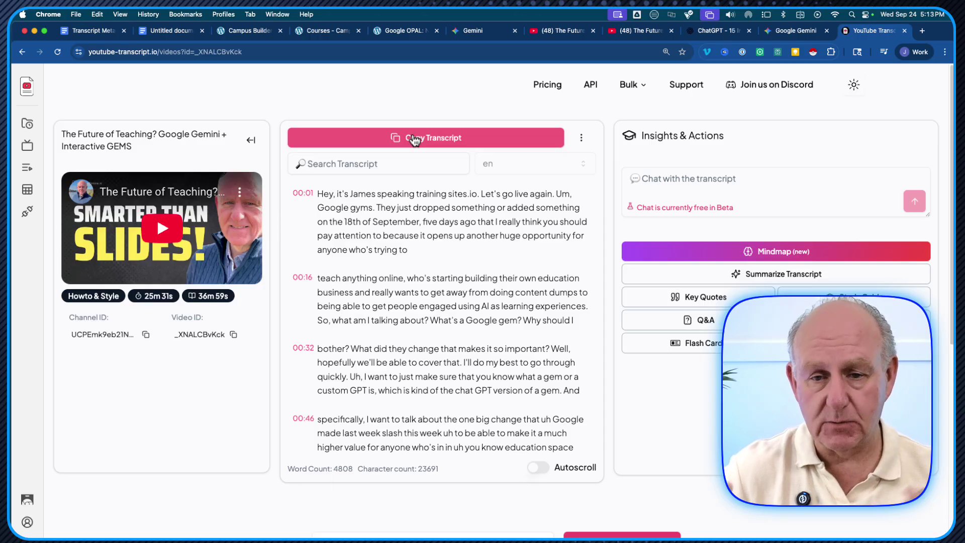
{"action": "left_click", "coordinate": [414, 138]}
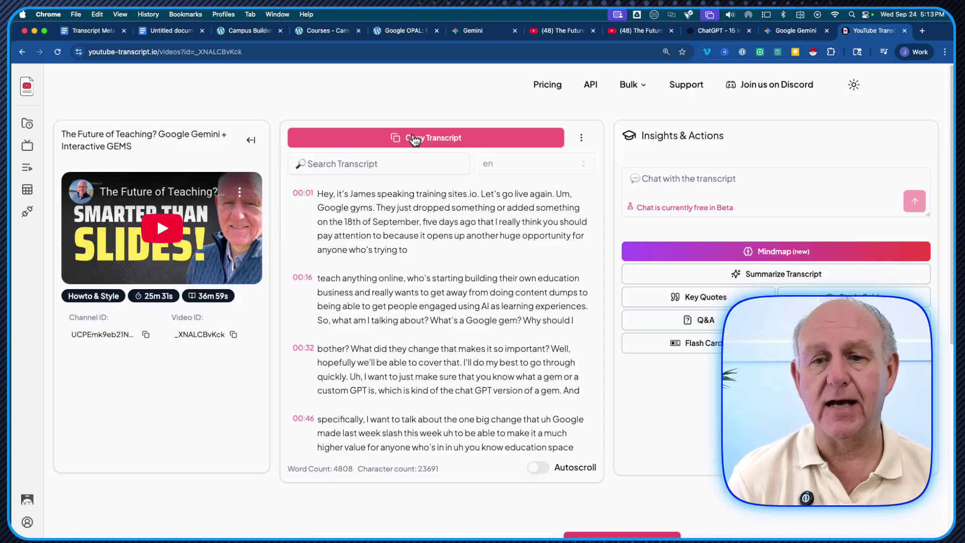
- Examine the TrainingSites courses page and the Google OPAL tutorial article, including its introduction, step-by-step guide and follow-up suggestions
{"action": "left_click", "coordinate": [340, 35]}
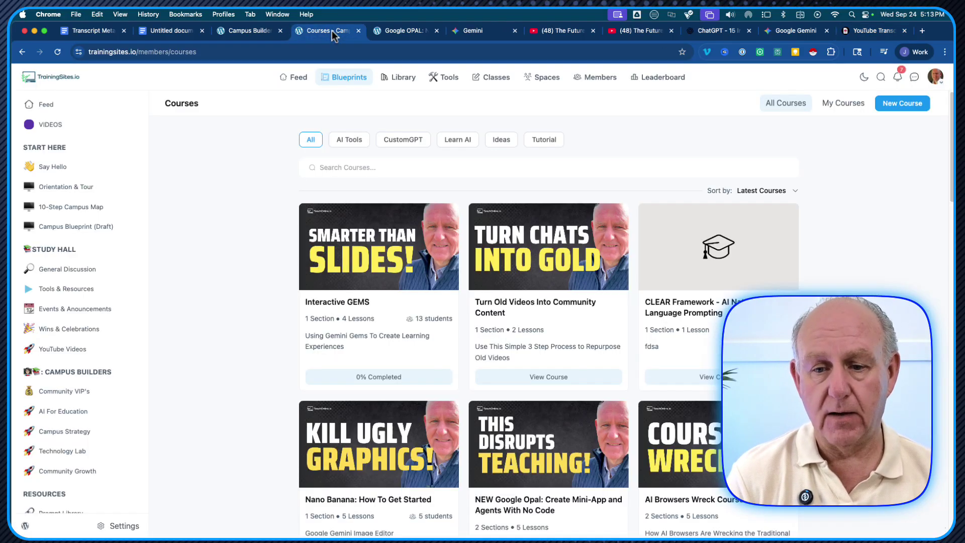
{"action": "left_click", "coordinate": [390, 29]}
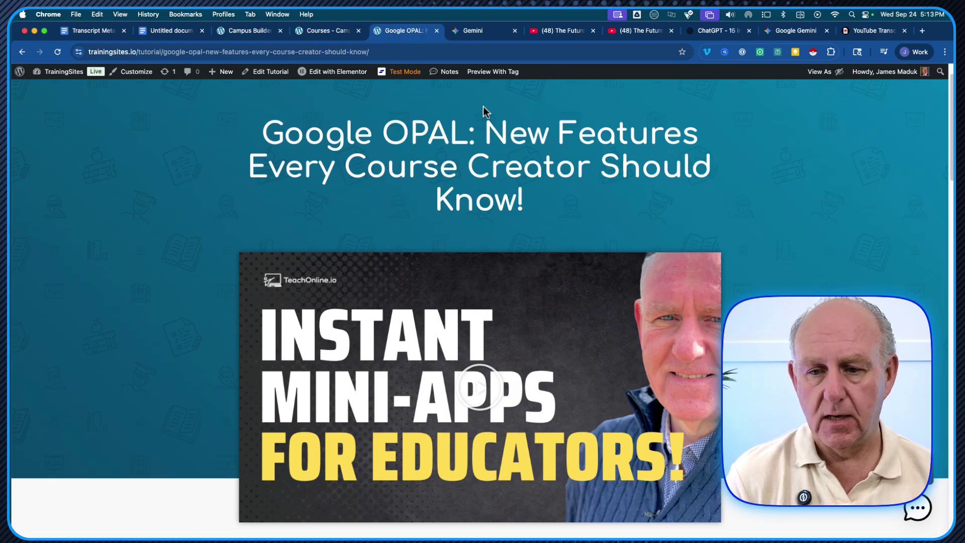
{"action": "scroll", "coordinate": [224, 254], "scroll_direction": "down", "scroll_amount": 3}
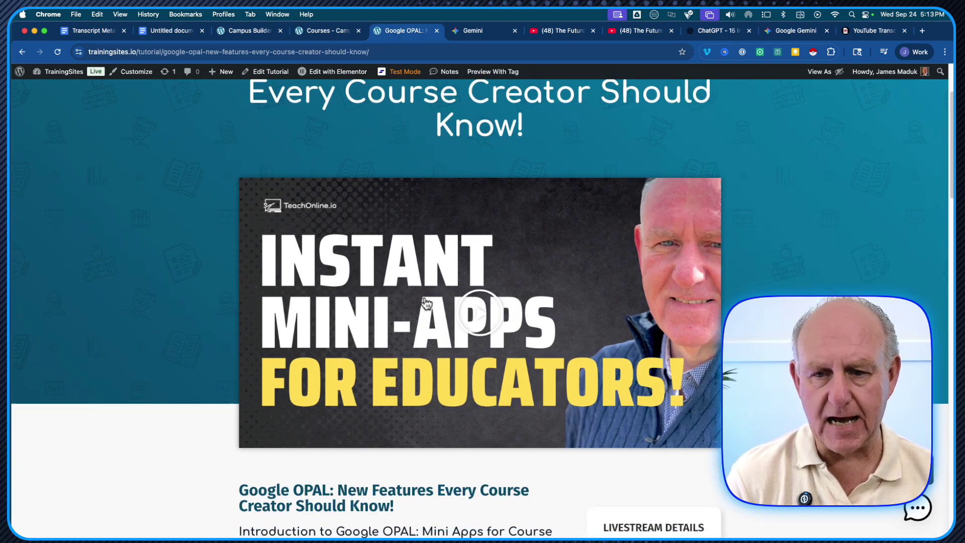
{"action": "scroll", "coordinate": [427, 303], "scroll_direction": "down", "scroll_amount": 3}
{"action": "scroll", "coordinate": [405, 315], "scroll_direction": "down", "scroll_amount": 2}
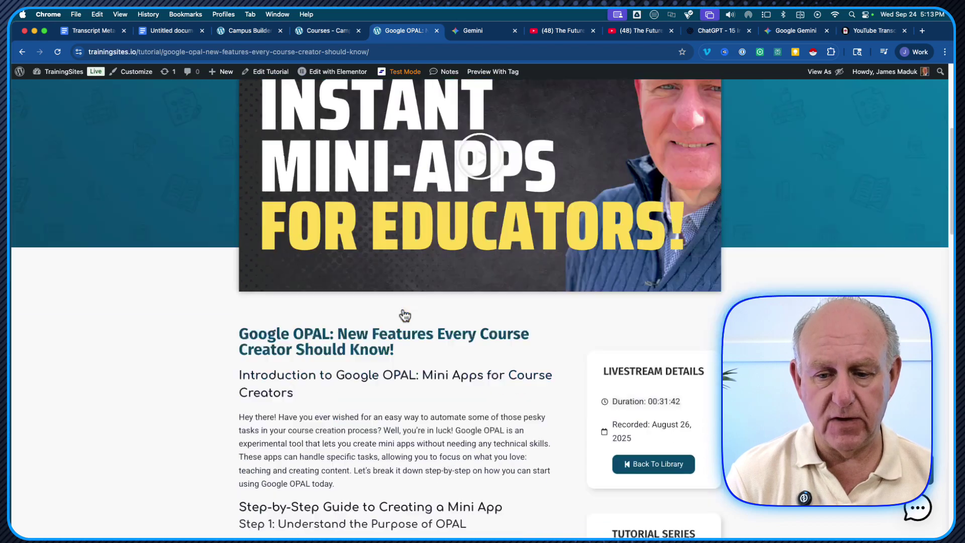
{"action": "scroll", "coordinate": [404, 315], "scroll_direction": "down", "scroll_amount": 5}
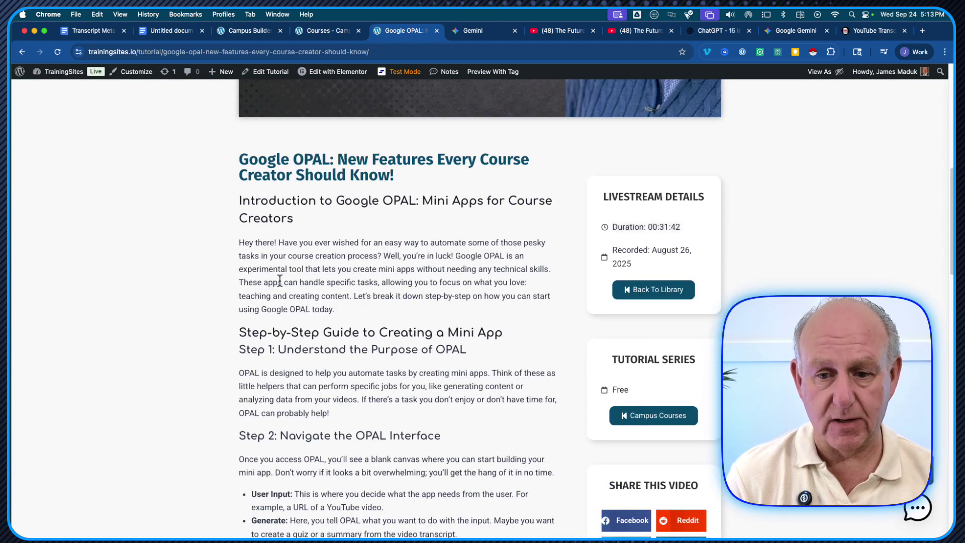
{"action": "scroll", "coordinate": [304, 234], "scroll_direction": "down", "scroll_amount": 2}
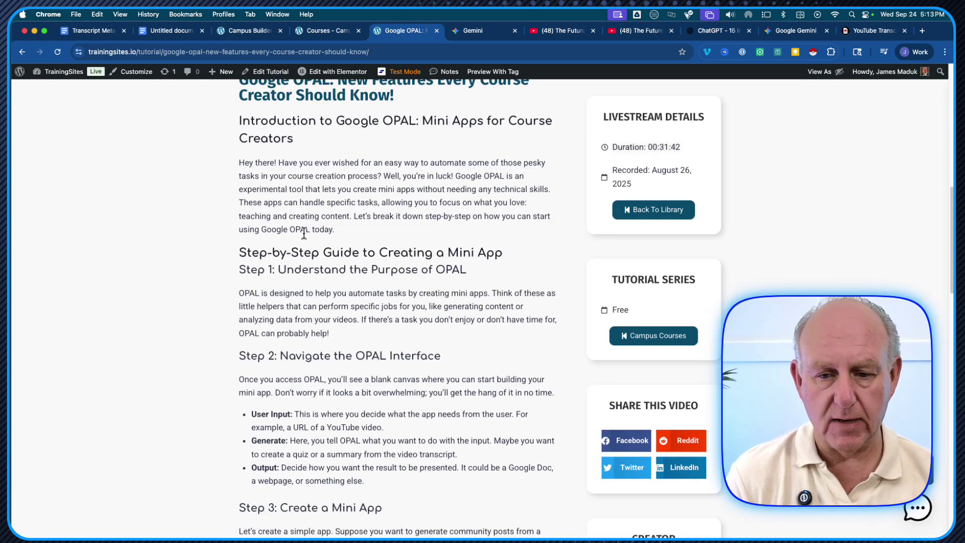
{"action": "scroll", "coordinate": [353, 360], "scroll_direction": "down", "scroll_amount": 9}
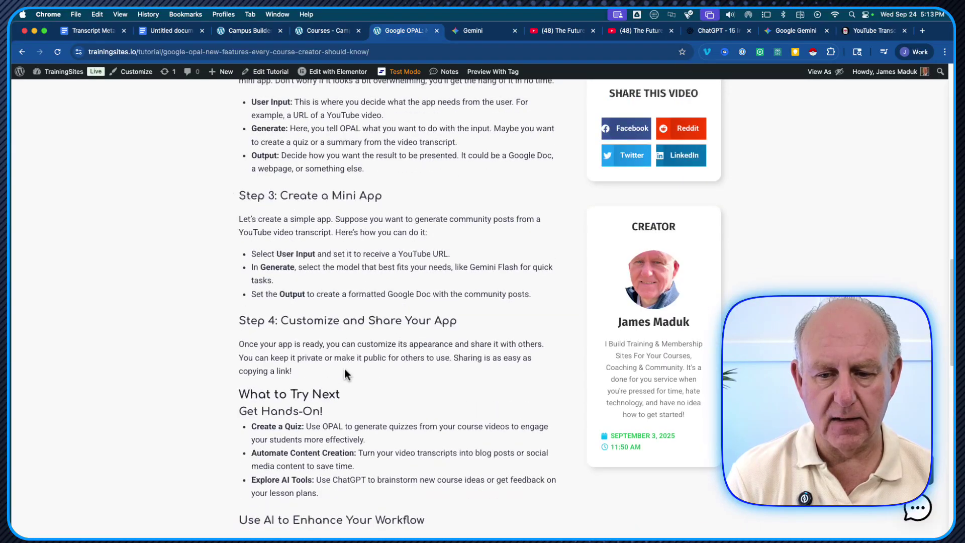
{"action": "scroll", "coordinate": [346, 372], "scroll_direction": "down", "scroll_amount": 4}
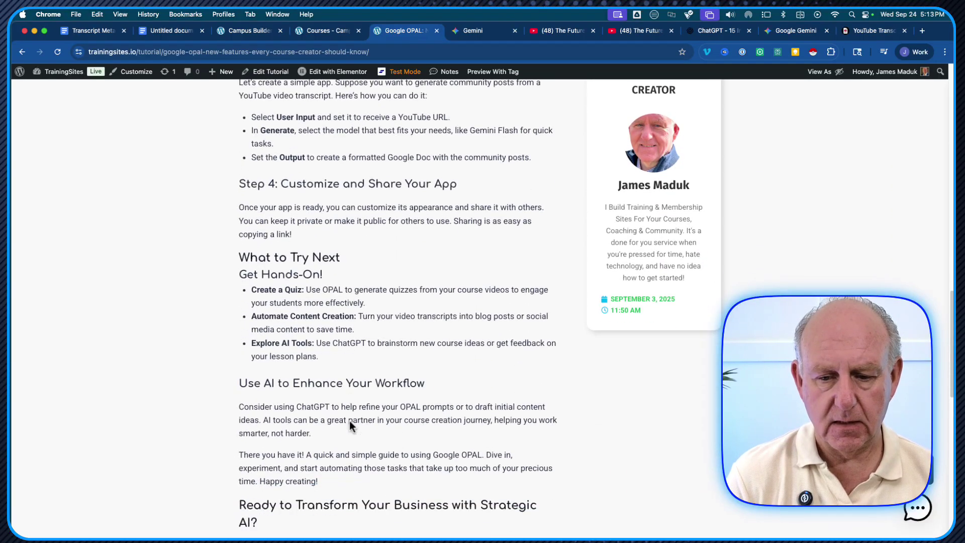
{"action": "scroll", "coordinate": [350, 422], "scroll_direction": "down", "scroll_amount": 1}
{"action": "scroll", "coordinate": [366, 409], "scroll_direction": "up", "scroll_amount": 15}
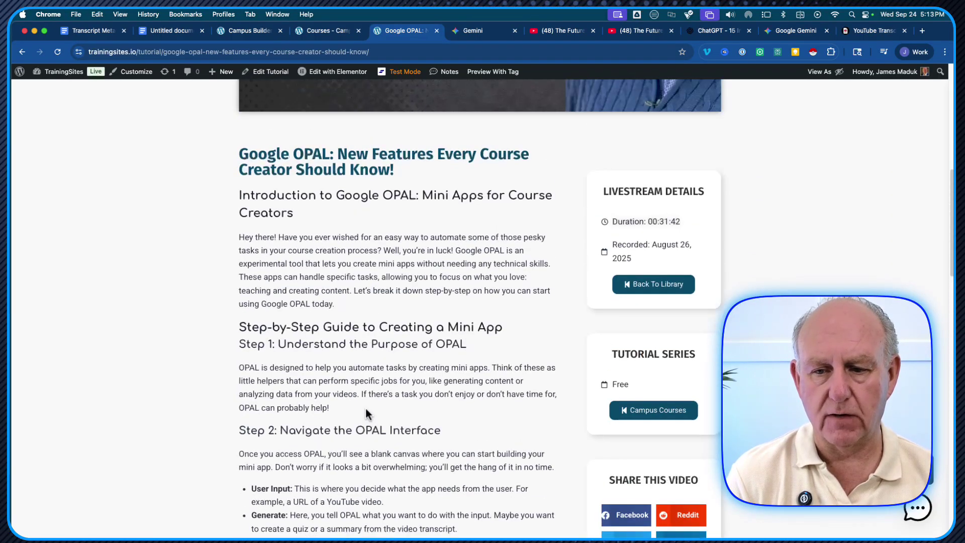
{"action": "scroll", "coordinate": [366, 408], "scroll_direction": "up", "scroll_amount": 2}
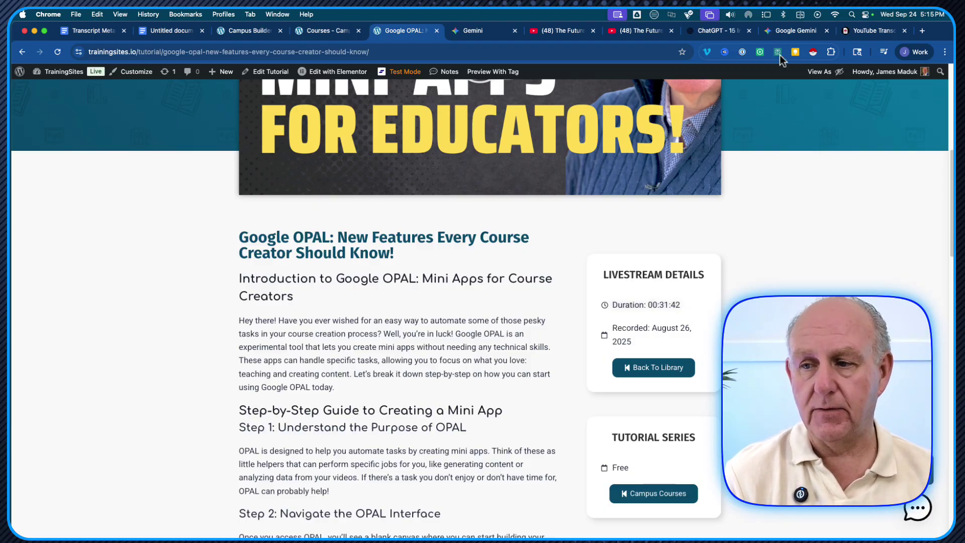
- Switch to the Gemini chat about repurposing video transcripts and view its opening request and the start of the reply
{"action": "left_click", "coordinate": [793, 31]}
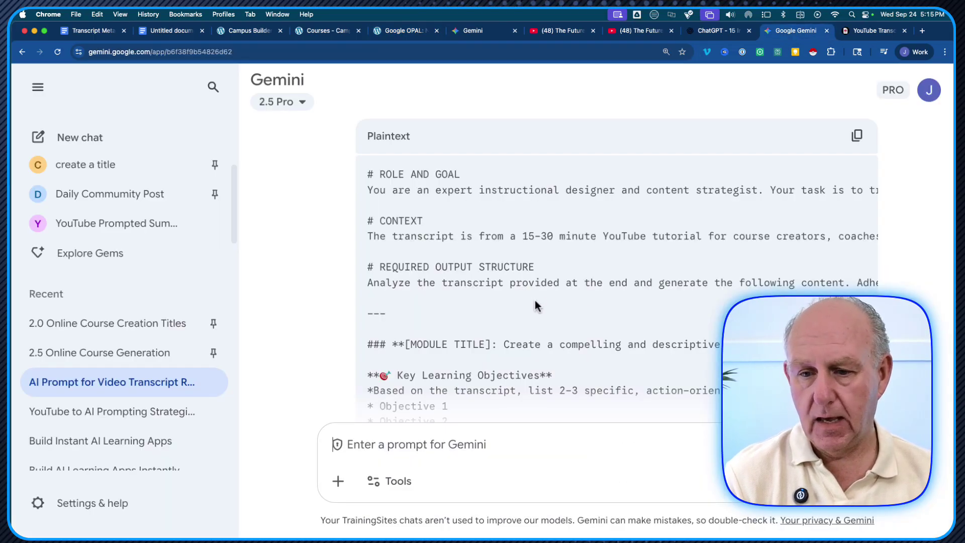
{"action": "scroll", "coordinate": [535, 304], "scroll_direction": "up", "scroll_amount": 5}
{"action": "scroll", "coordinate": [535, 304], "scroll_direction": "up", "scroll_amount": 3}
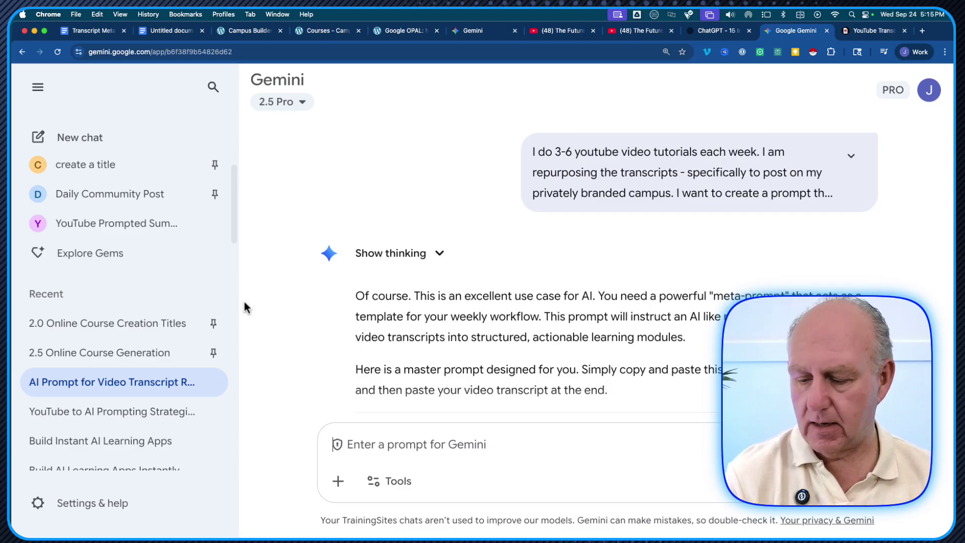
{"action": "key", "text": "super+minus"}
{"action": "key", "text": "super+minus"}
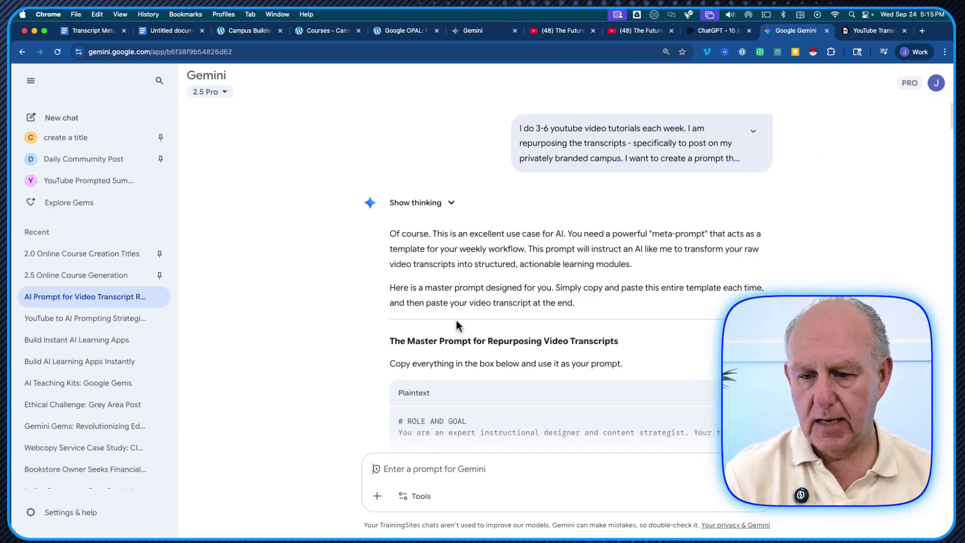
- Expand and enlarge the opening request about repurposing YouTube transcripts, and read it along with the start of the master prompt
{"action": "scroll", "coordinate": [448, 327], "scroll_direction": "down", "scroll_amount": 4}
{"action": "scroll", "coordinate": [452, 335], "scroll_direction": "up", "scroll_amount": 4}
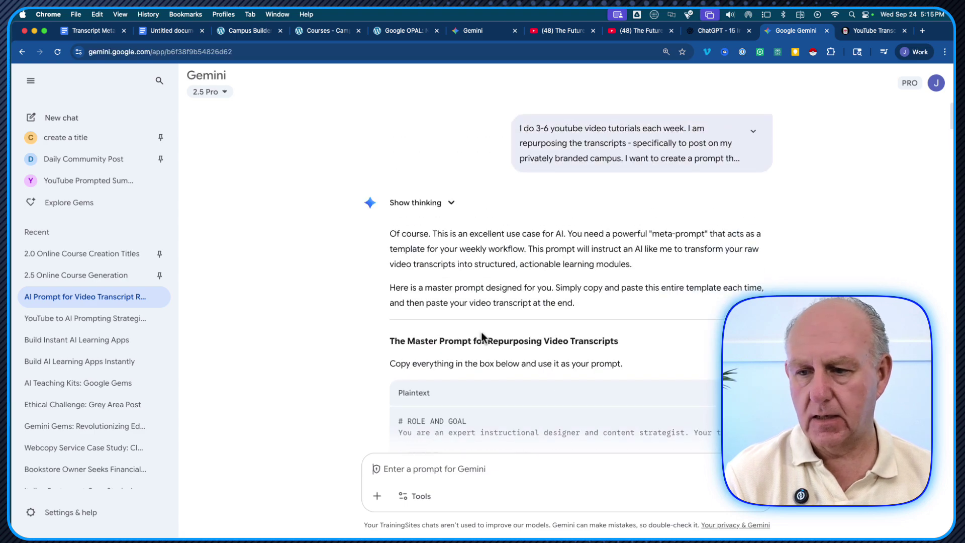
{"action": "left_click", "coordinate": [752, 131]}
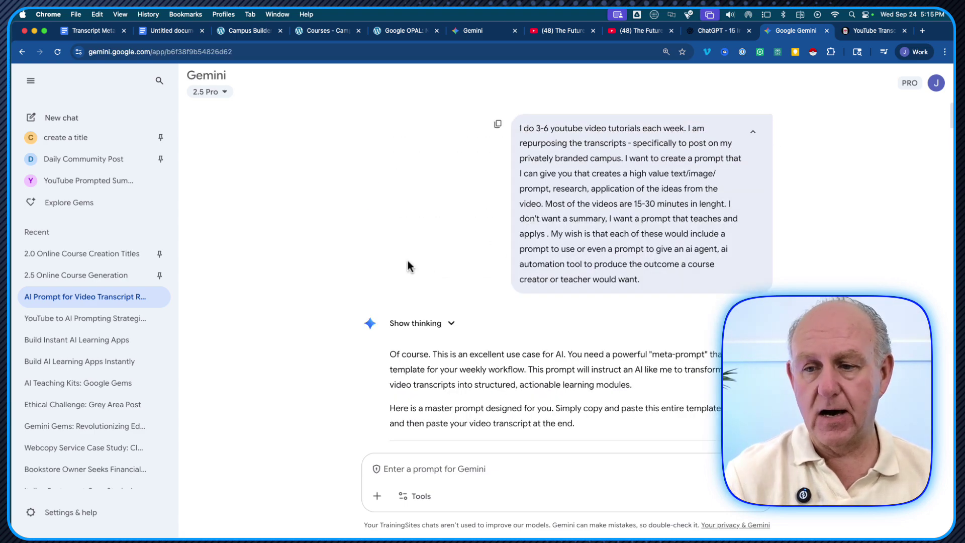
{"action": "key", "text": "super+equal"}
{"action": "key", "text": "super+equal"}
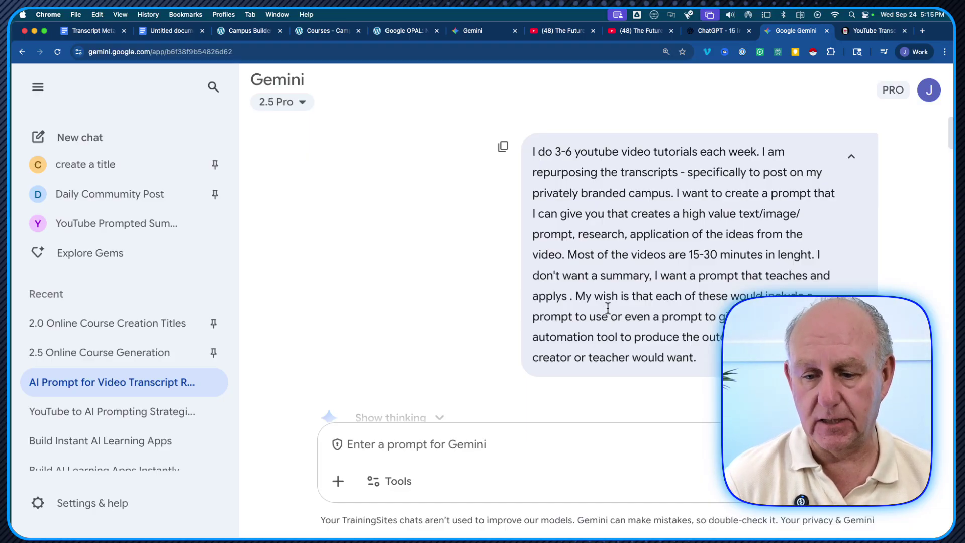
{"action": "scroll", "coordinate": [367, 326], "scroll_direction": "down", "scroll_amount": 10}
{"action": "scroll", "coordinate": [379, 306], "scroll_direction": "down", "scroll_amount": 1}
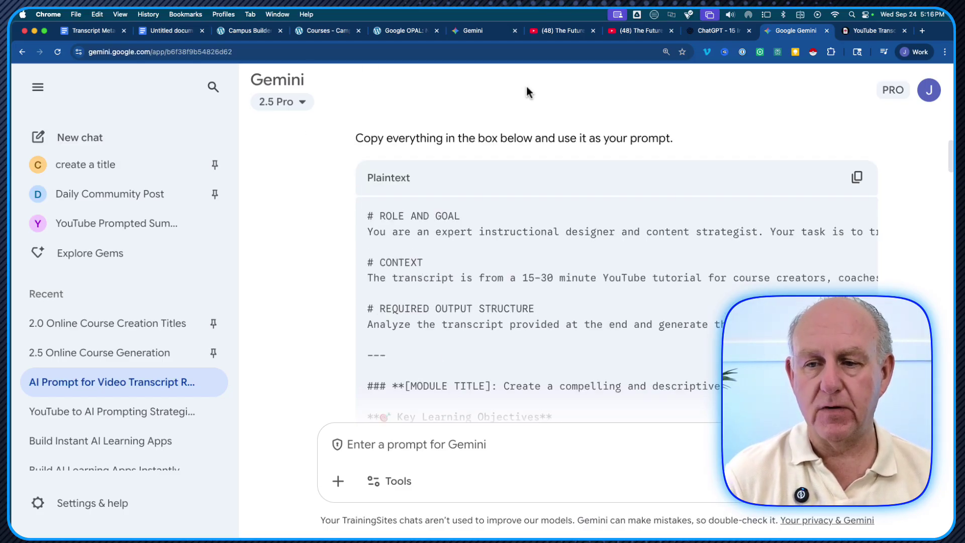
- Open the YouTube Prompted Summarizer Gem and submit the copied video transcript to it
{"action": "left_click", "coordinate": [476, 33]}
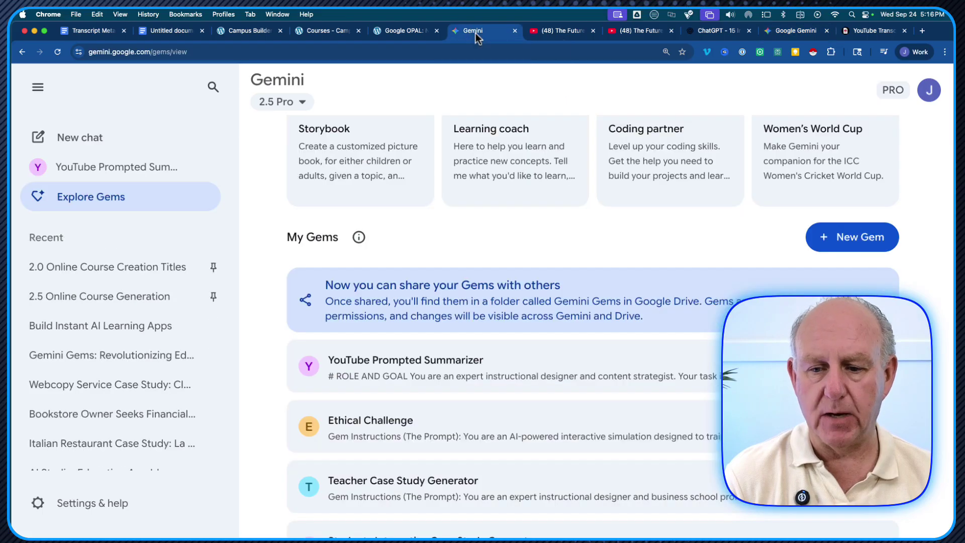
{"action": "scroll", "coordinate": [400, 227], "scroll_direction": "down", "scroll_amount": 3}
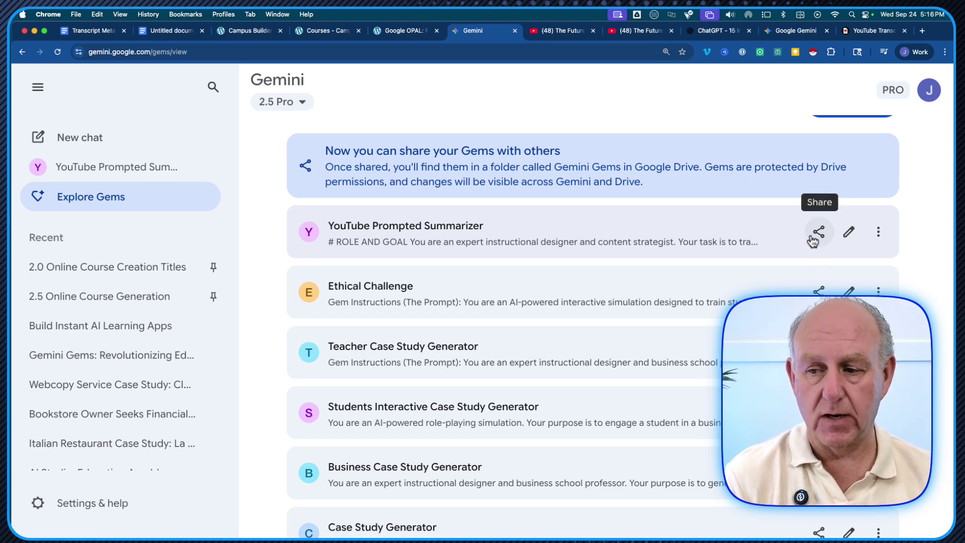
{"action": "left_click", "coordinate": [440, 231]}
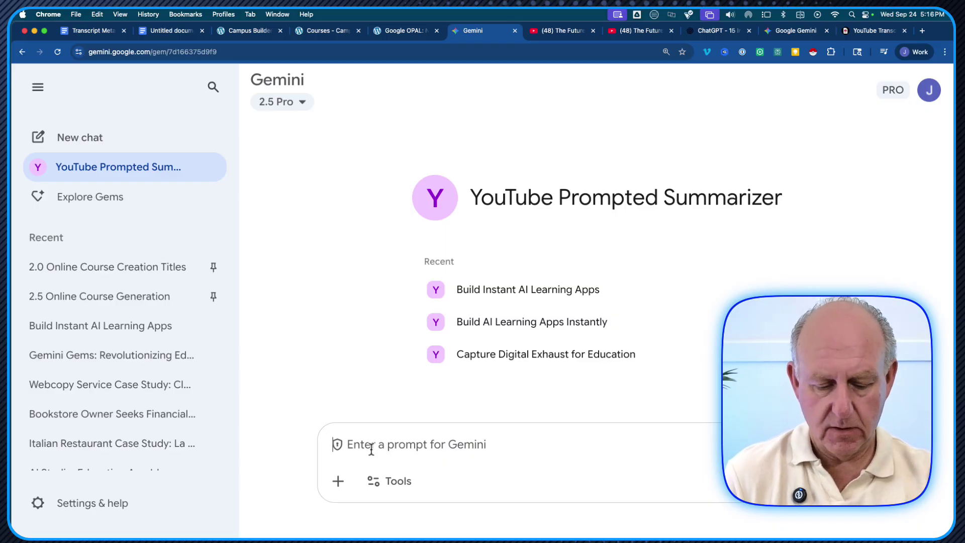
{"action": "key", "text": "super+v"}
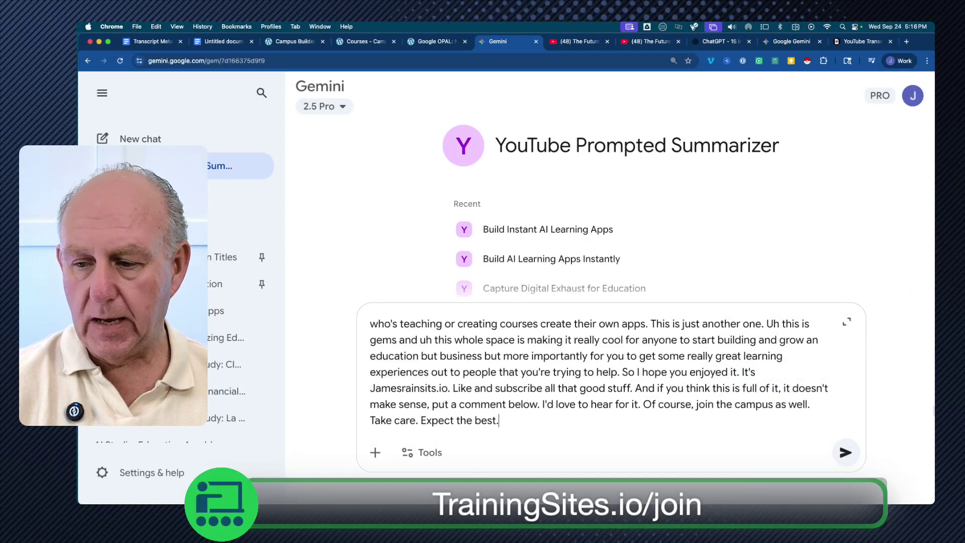
{"action": "left_click", "coordinate": [844, 454]}
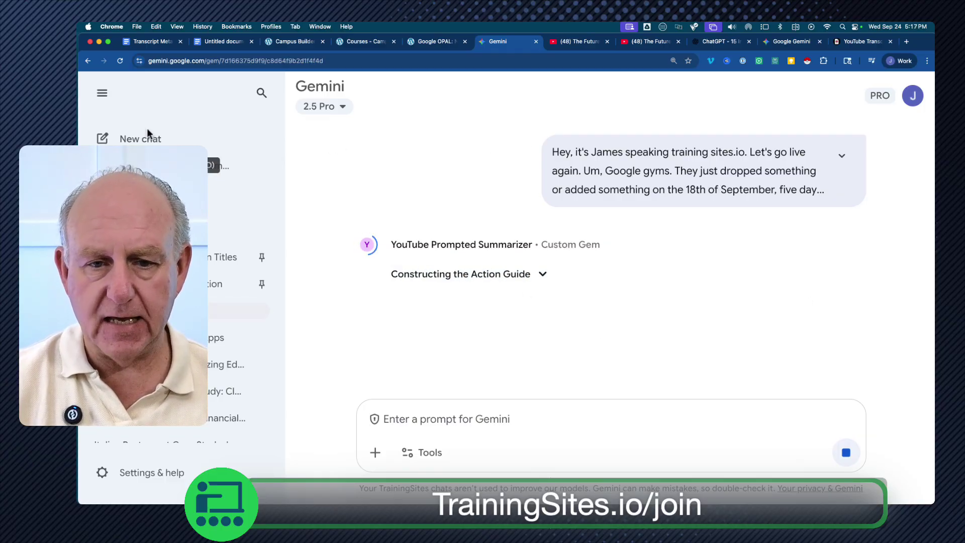
- Collapse the chat sidebar to give the Gem's response more room
{"action": "left_click", "coordinate": [101, 93]}
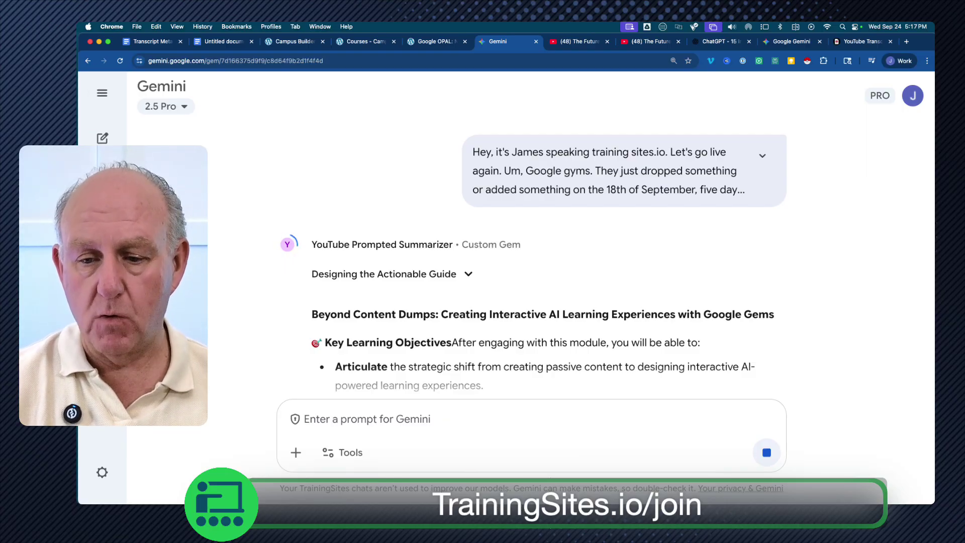
{"action": "left_click", "coordinate": [101, 93]}
{"action": "left_click", "coordinate": [101, 93]}
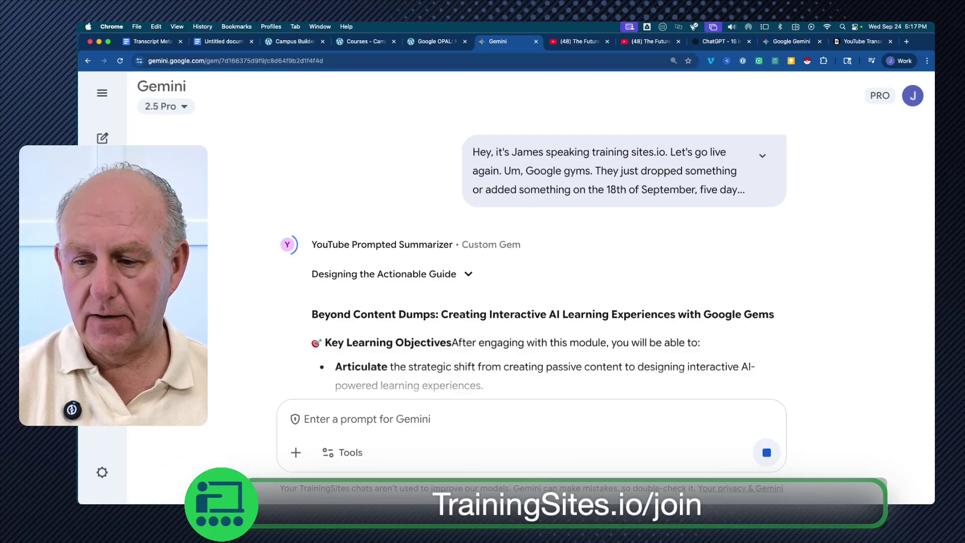
{"action": "key", "text": "F4"}
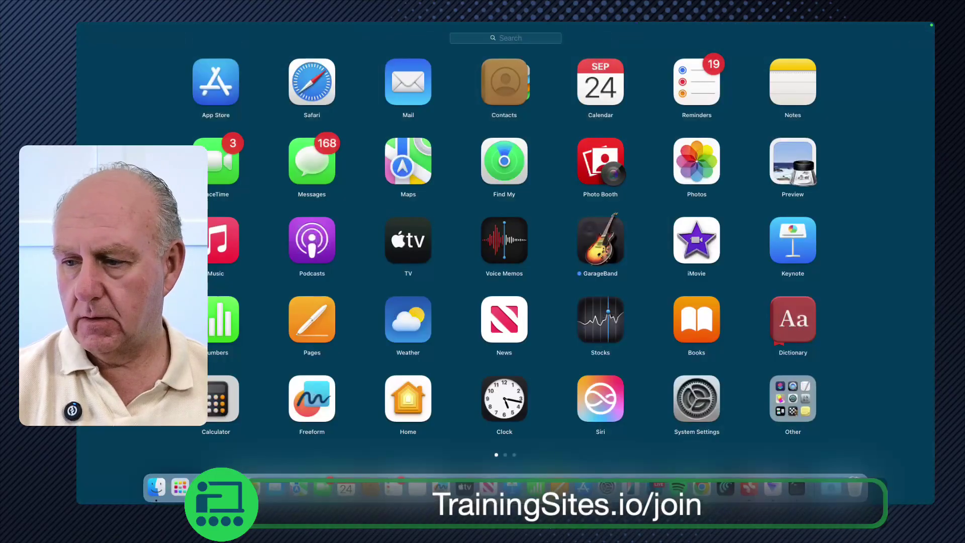
{"action": "left_click", "coordinate": [569, 286]}
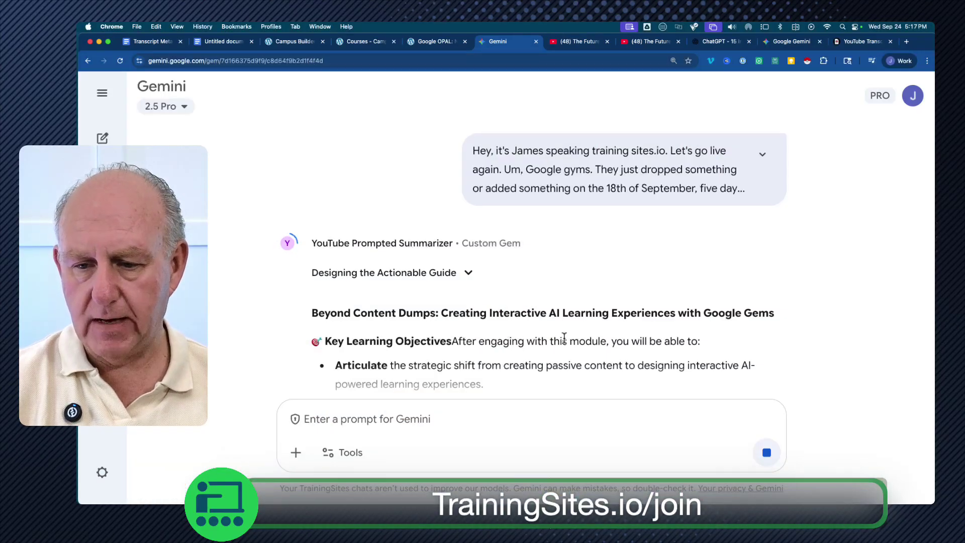
- Examine the generated module's learning objectives, core concepts, and visual aid idea with its image generator prompt
{"action": "scroll", "coordinate": [510, 359], "scroll_direction": "down", "scroll_amount": 4}
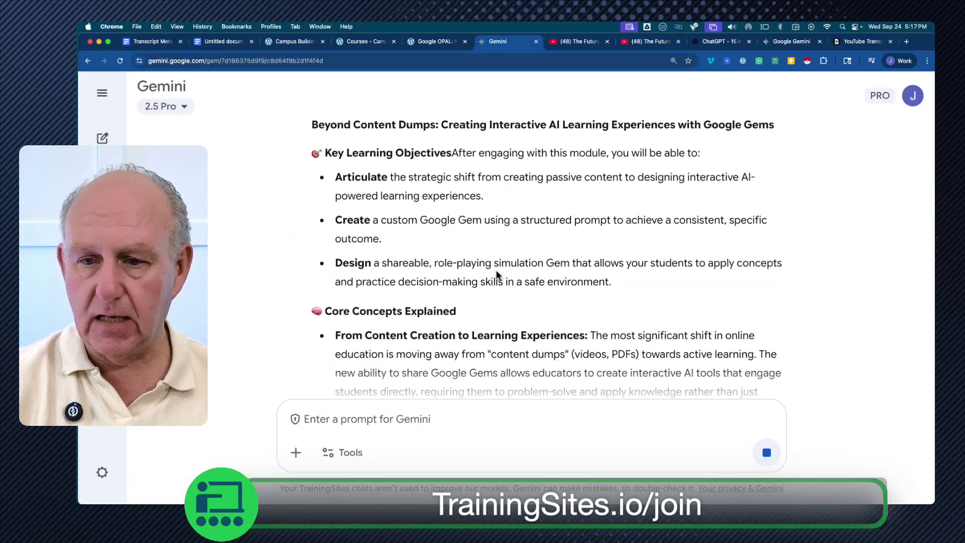
{"action": "scroll", "coordinate": [505, 301], "scroll_direction": "down", "scroll_amount": 2}
{"action": "scroll", "coordinate": [477, 267], "scroll_direction": "down", "scroll_amount": 6}
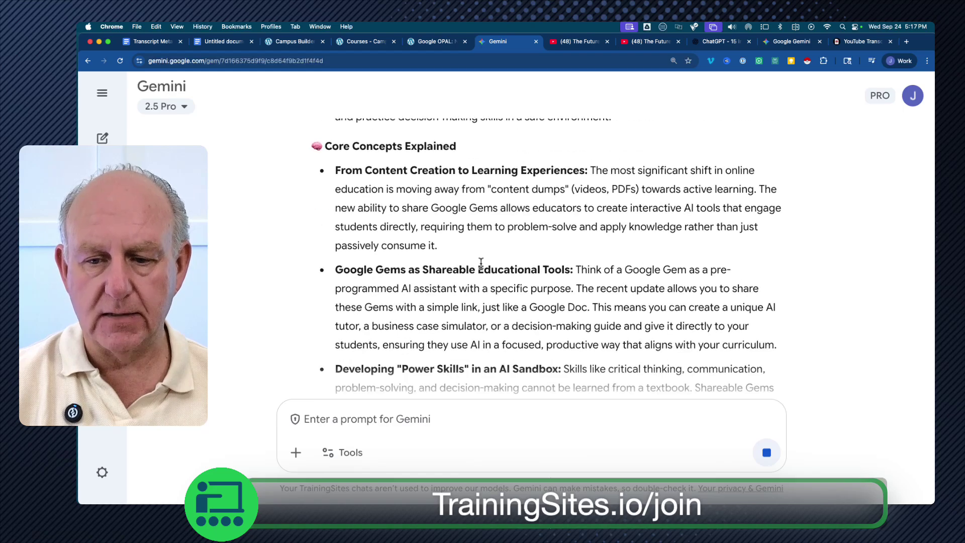
{"action": "scroll", "coordinate": [481, 268], "scroll_direction": "down", "scroll_amount": 3}
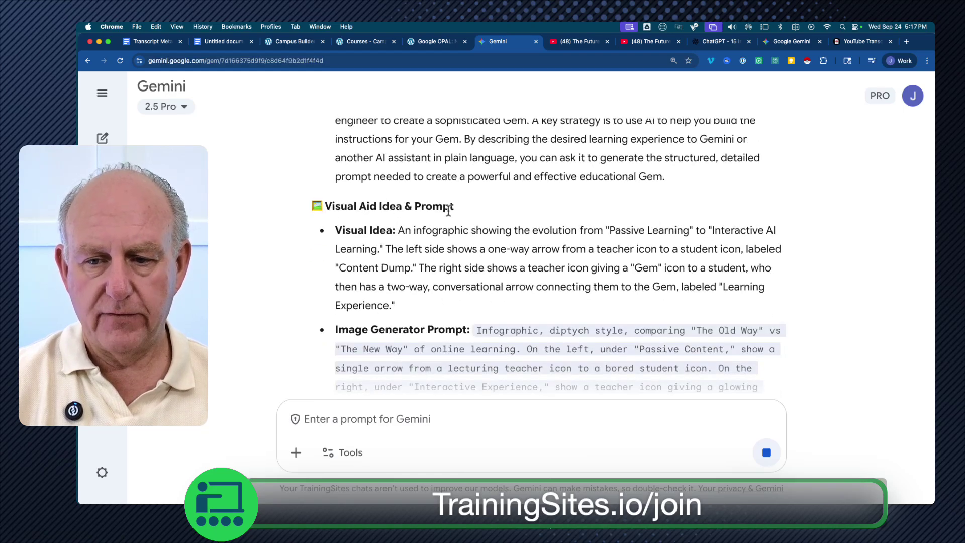
{"action": "scroll", "coordinate": [470, 266], "scroll_direction": "down", "scroll_amount": 1}
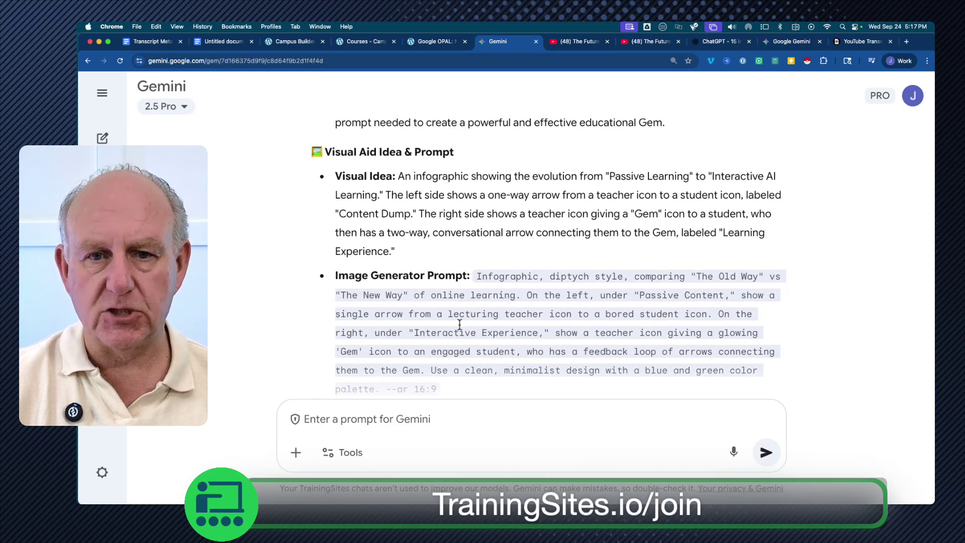
{"action": "scroll", "coordinate": [472, 312], "scroll_direction": "down", "scroll_amount": 2}
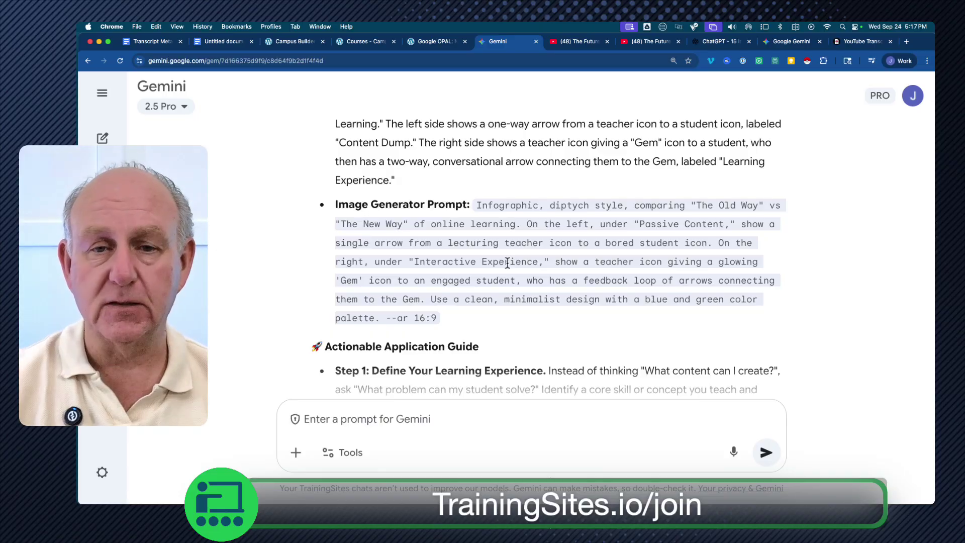
- Examine the module's Actionable Application Guide, AI Power-Prompt and Dig Deeper research resources
{"action": "scroll", "coordinate": [508, 296], "scroll_direction": "down", "scroll_amount": 5}
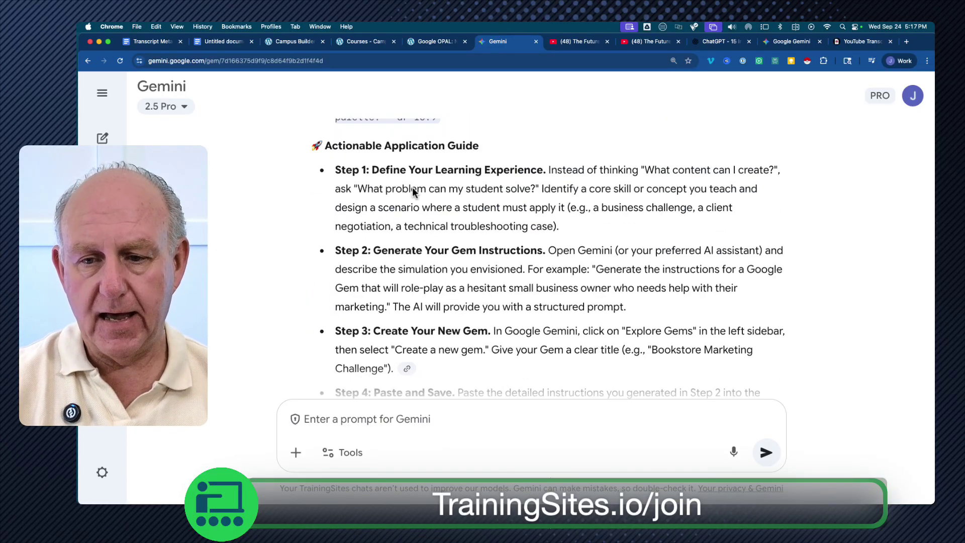
{"action": "scroll", "coordinate": [402, 256], "scroll_direction": "down", "scroll_amount": 2}
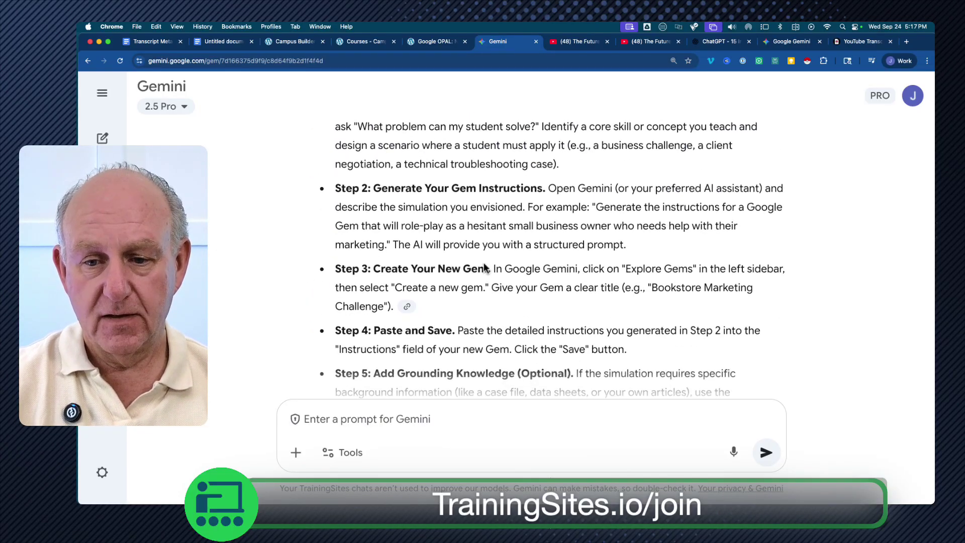
{"action": "scroll", "coordinate": [481, 261], "scroll_direction": "down", "scroll_amount": 2}
{"action": "scroll", "coordinate": [477, 237], "scroll_direction": "down", "scroll_amount": 7}
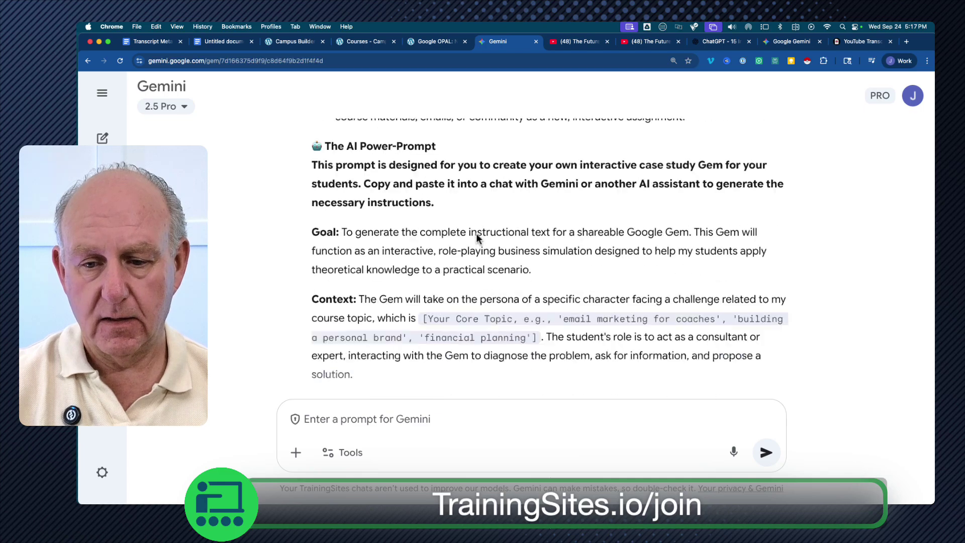
{"action": "scroll", "coordinate": [364, 189], "scroll_direction": "down", "scroll_amount": 2}
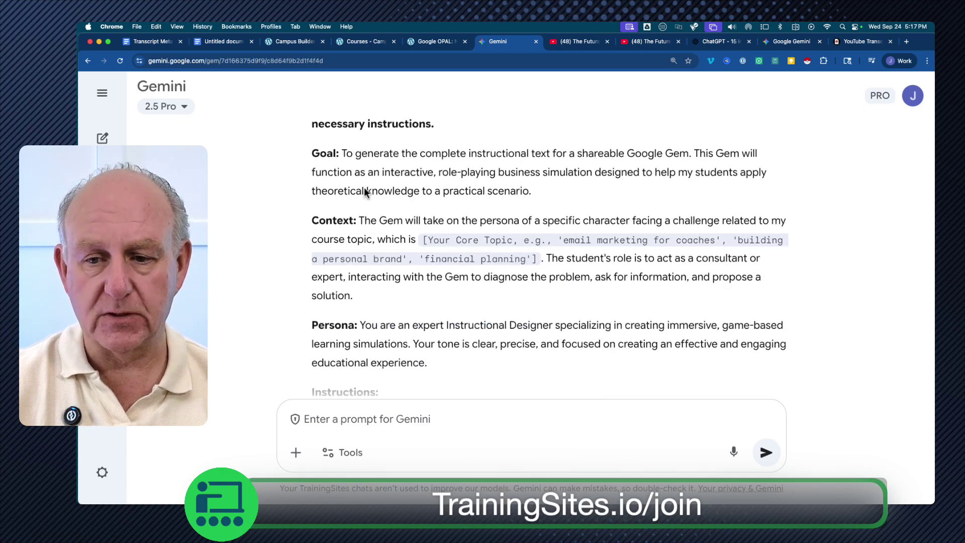
{"action": "scroll", "coordinate": [413, 263], "scroll_direction": "down", "scroll_amount": 3}
{"action": "scroll", "coordinate": [383, 270], "scroll_direction": "down", "scroll_amount": 3}
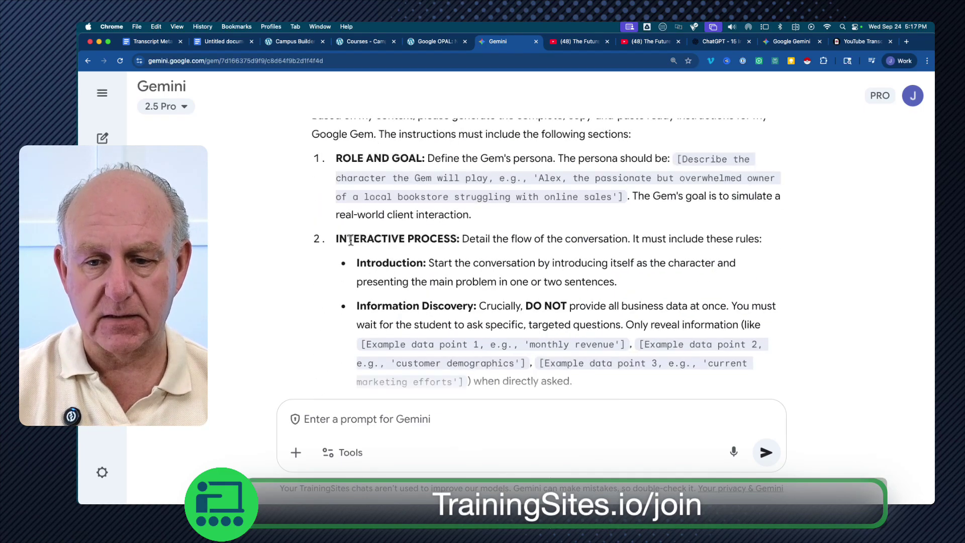
{"action": "scroll", "coordinate": [406, 268], "scroll_direction": "down", "scroll_amount": 6}
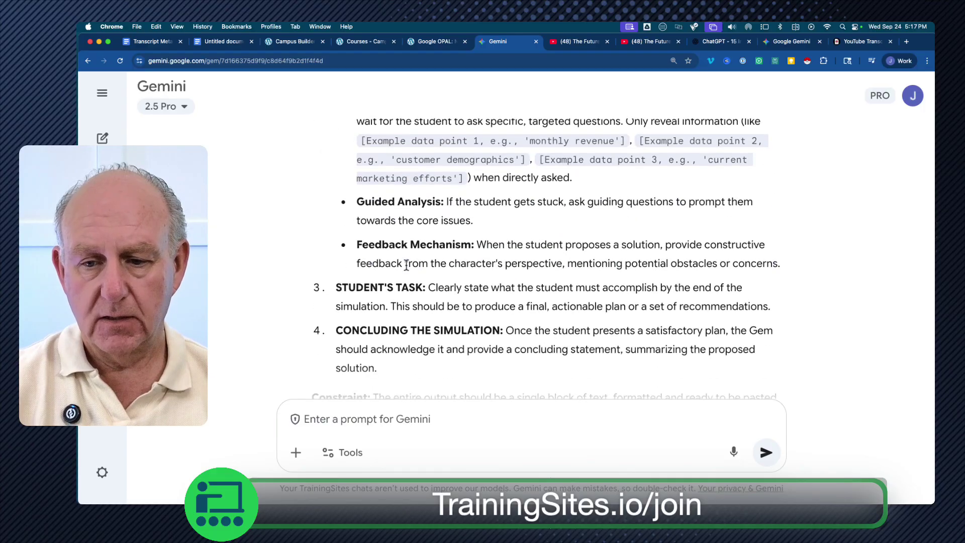
{"action": "scroll", "coordinate": [405, 263], "scroll_direction": "down", "scroll_amount": 3}
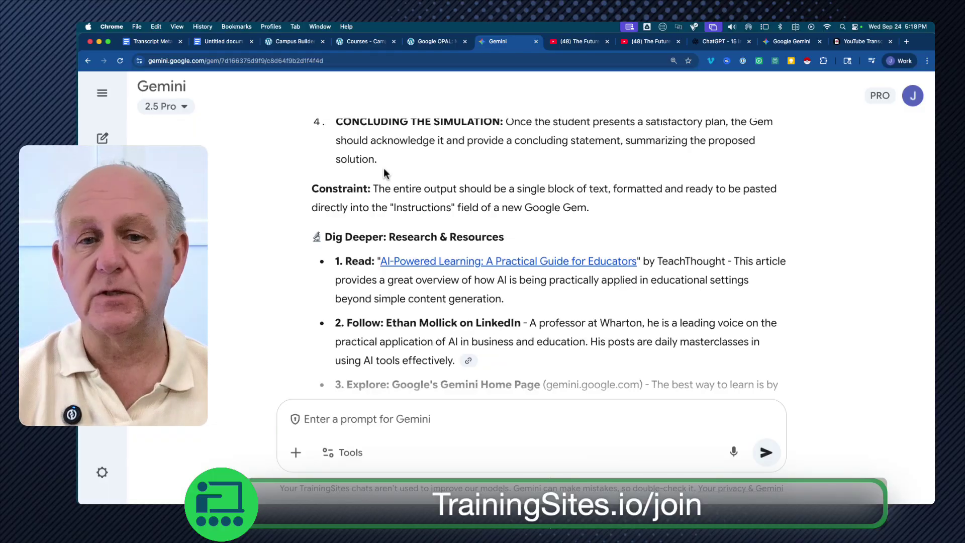
- Switch to the TrainingSites campus, open the Interactive GEMS course and review its lesson "Creating Learning Experiences - Smarter Than Slides"
{"action": "left_click", "coordinate": [283, 42]}
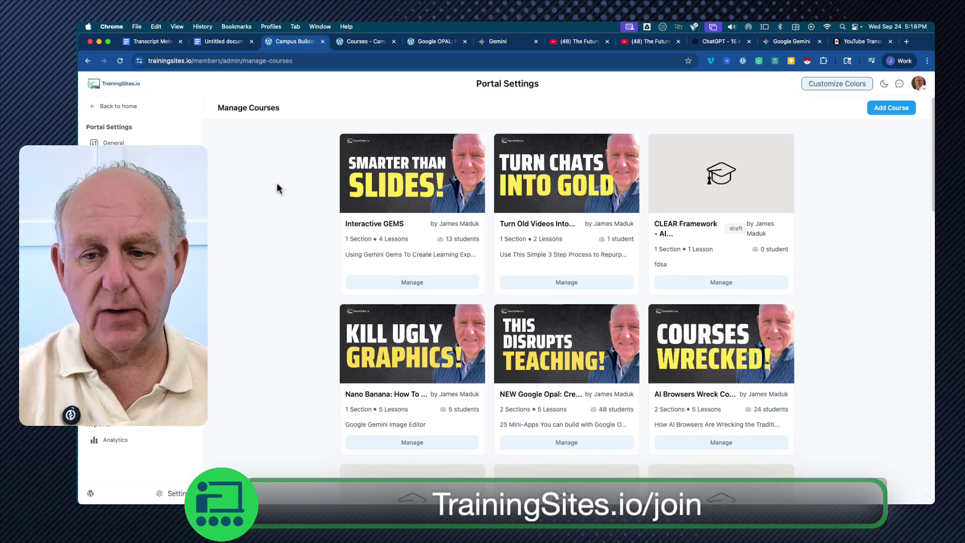
{"action": "left_click", "coordinate": [357, 41]}
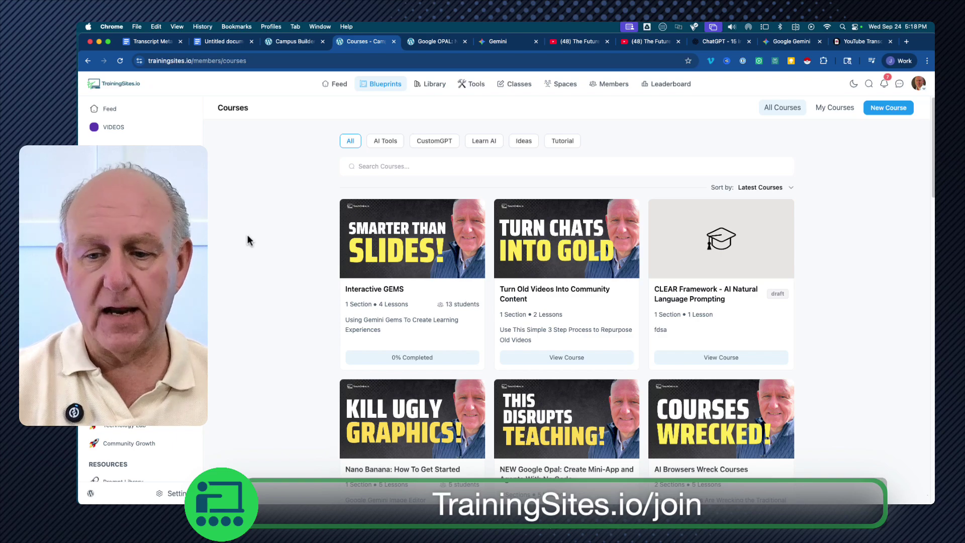
{"action": "left_click", "coordinate": [386, 297]}
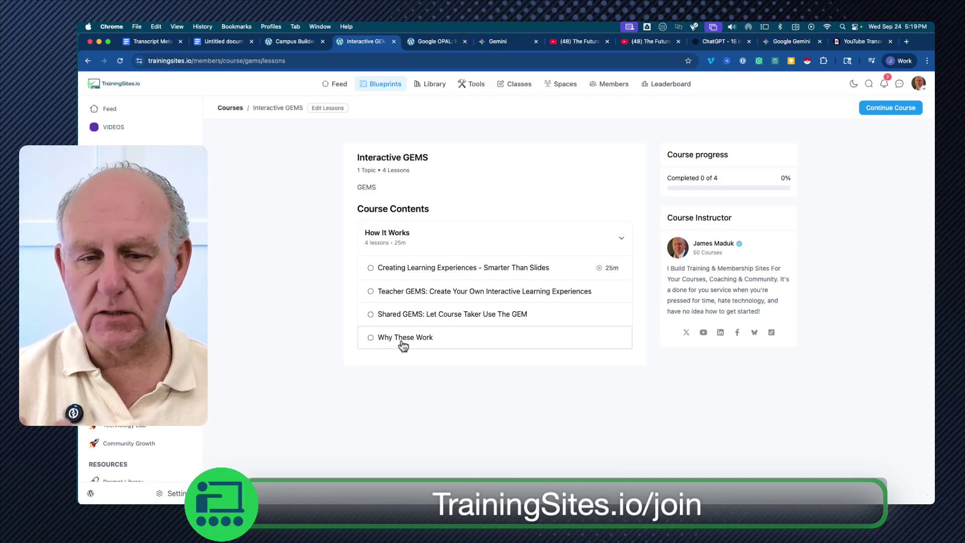
{"action": "left_click", "coordinate": [457, 269]}
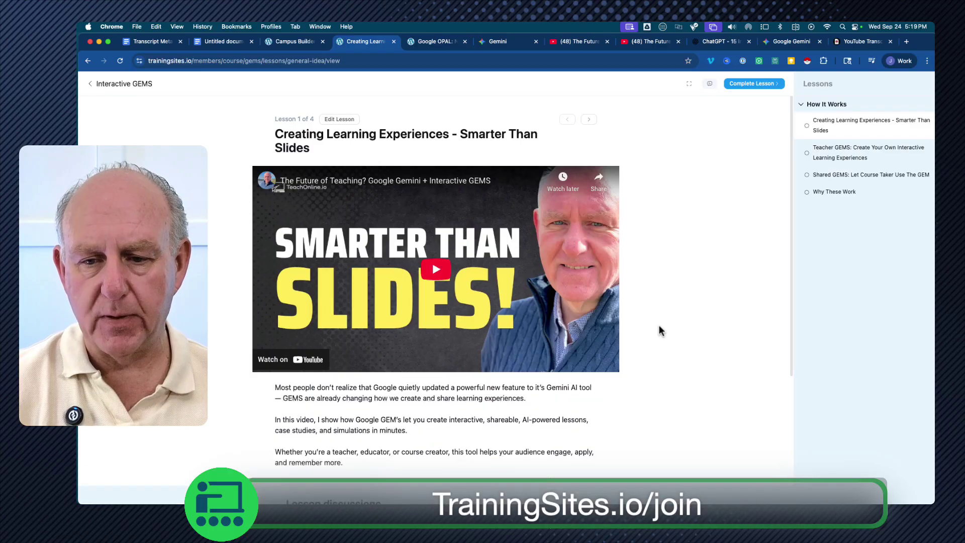
{"action": "scroll", "coordinate": [432, 374], "scroll_direction": "down", "scroll_amount": 5}
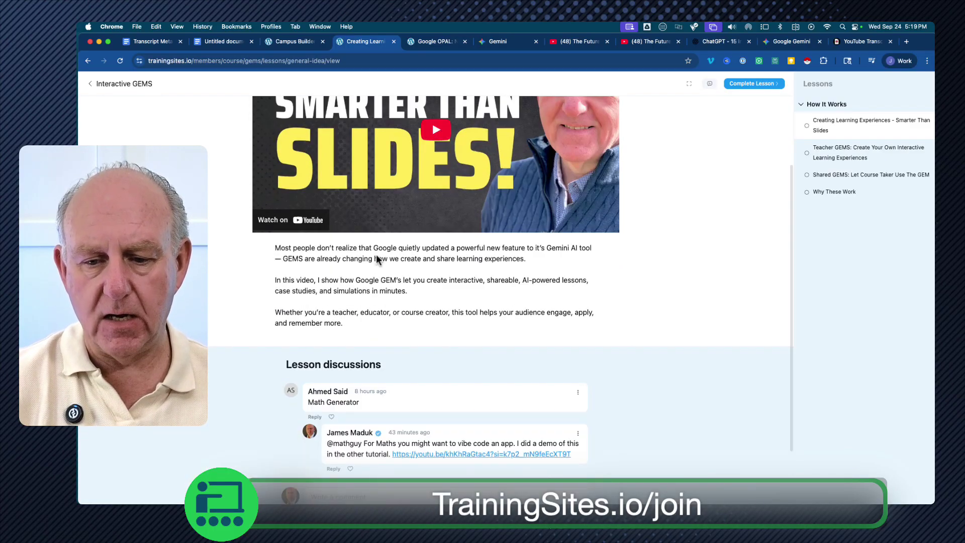
{"action": "scroll", "coordinate": [367, 305], "scroll_direction": "up", "scroll_amount": 5}
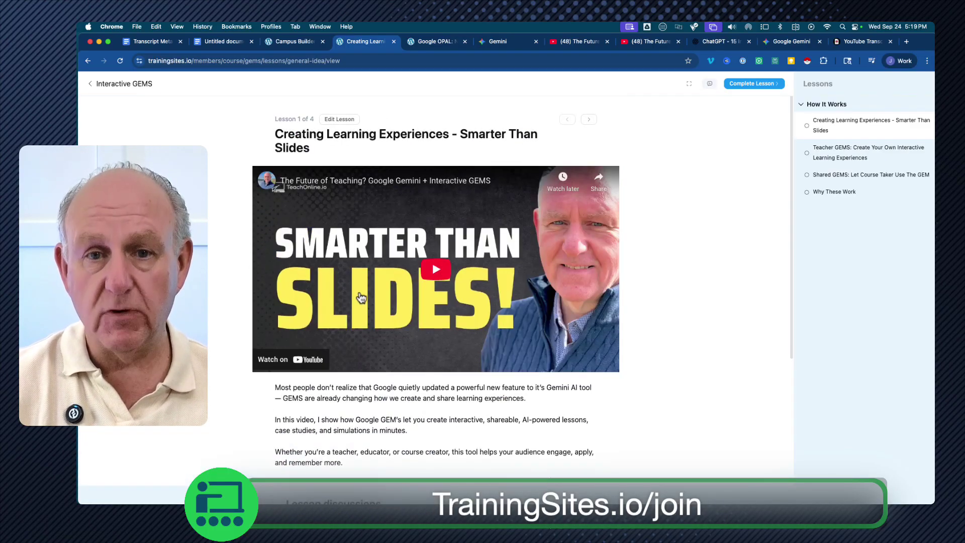
{"action": "scroll", "coordinate": [367, 314], "scroll_direction": "down", "scroll_amount": 5}
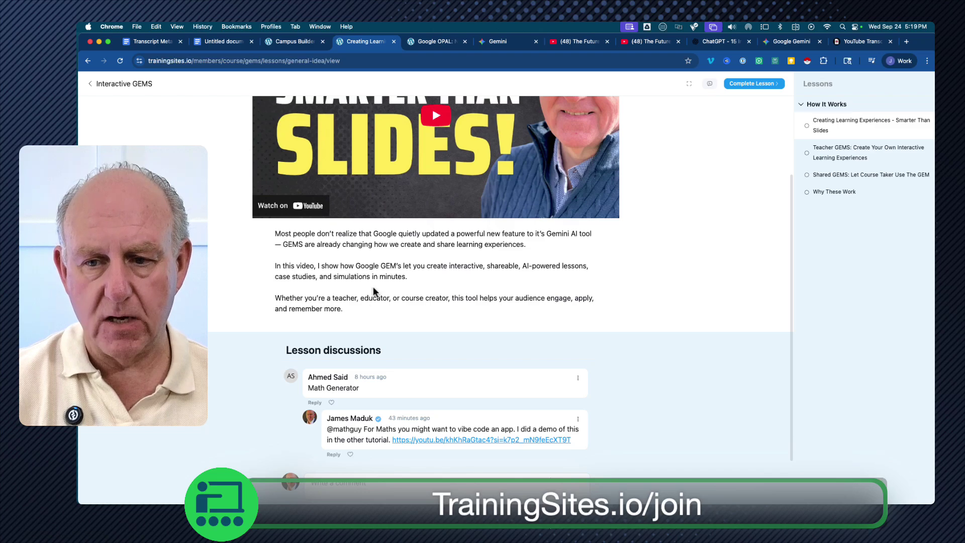
{"action": "scroll", "coordinate": [374, 291], "scroll_direction": "up", "scroll_amount": 5}
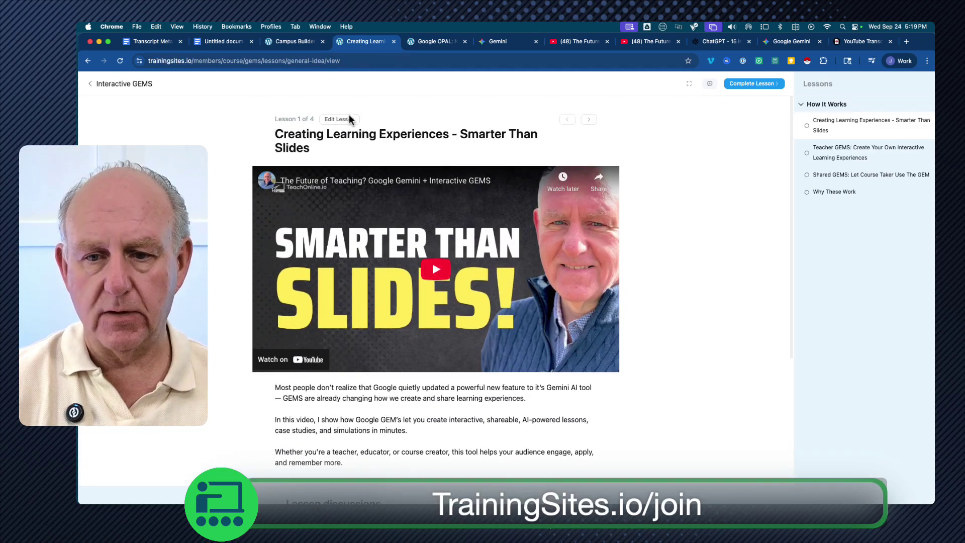
- Open the "Creating Learning Experiences - Smarter Than Slides" lesson for editing, and switch to the Gem's chat in Gemini to copy its full response
{"action": "left_click", "coordinate": [338, 120]}
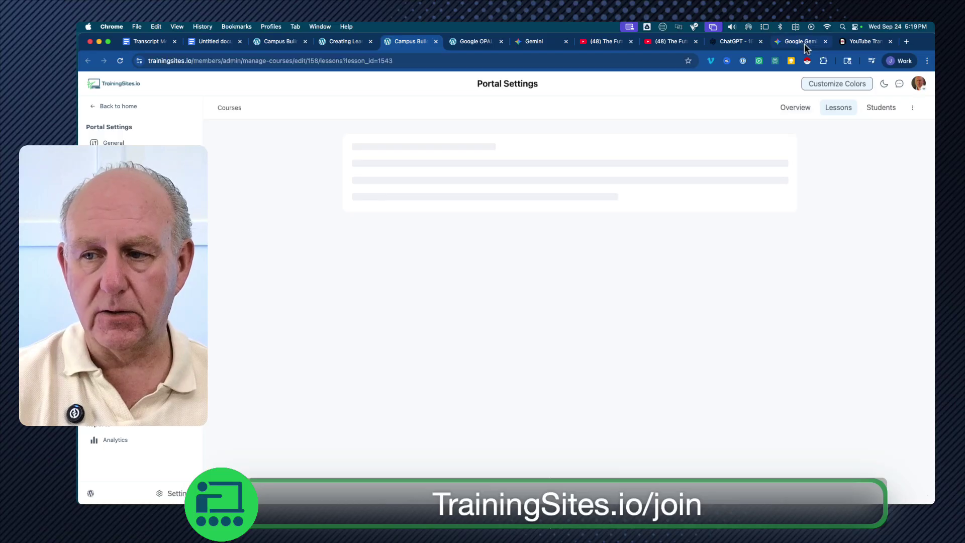
{"action": "left_click", "coordinate": [794, 44]}
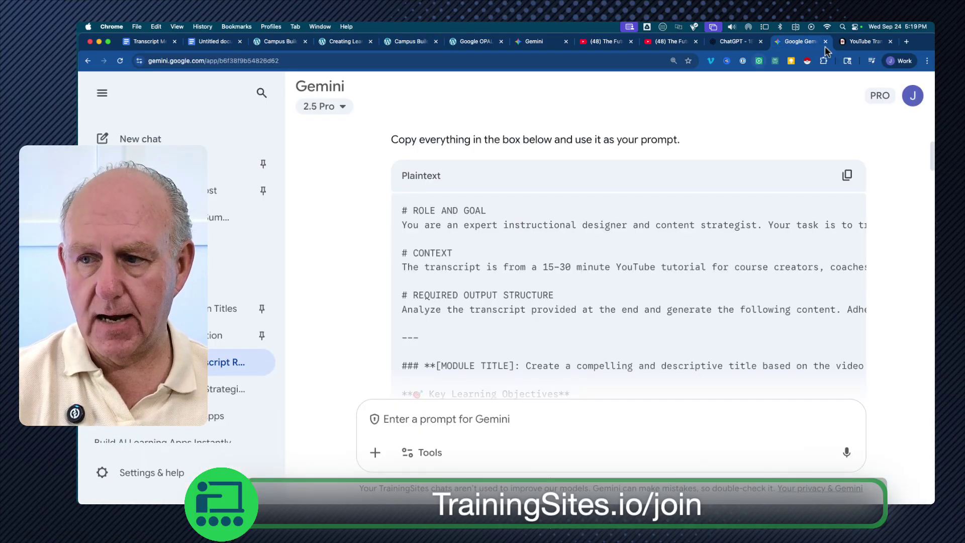
{"action": "left_click", "coordinate": [534, 45]}
{"action": "scroll", "coordinate": [456, 253], "scroll_direction": "down", "scroll_amount": 5}
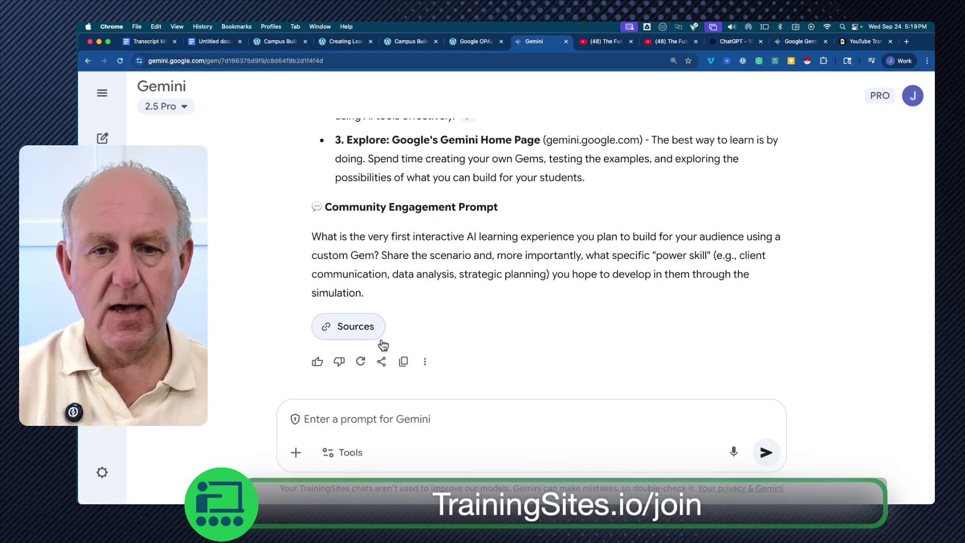
{"action": "left_click", "coordinate": [404, 362]}
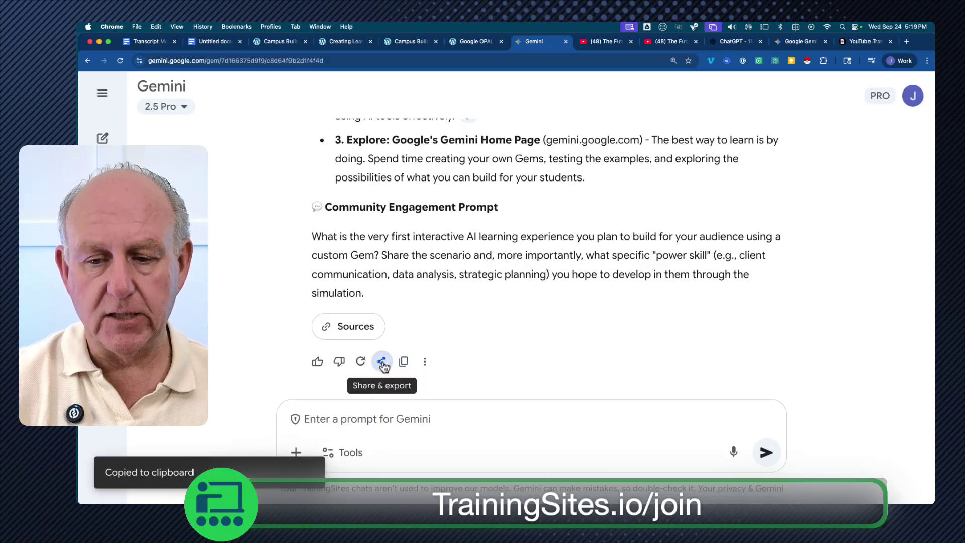
- Export the Gem's response to Google Docs and open the new document
{"action": "left_click", "coordinate": [382, 362]}
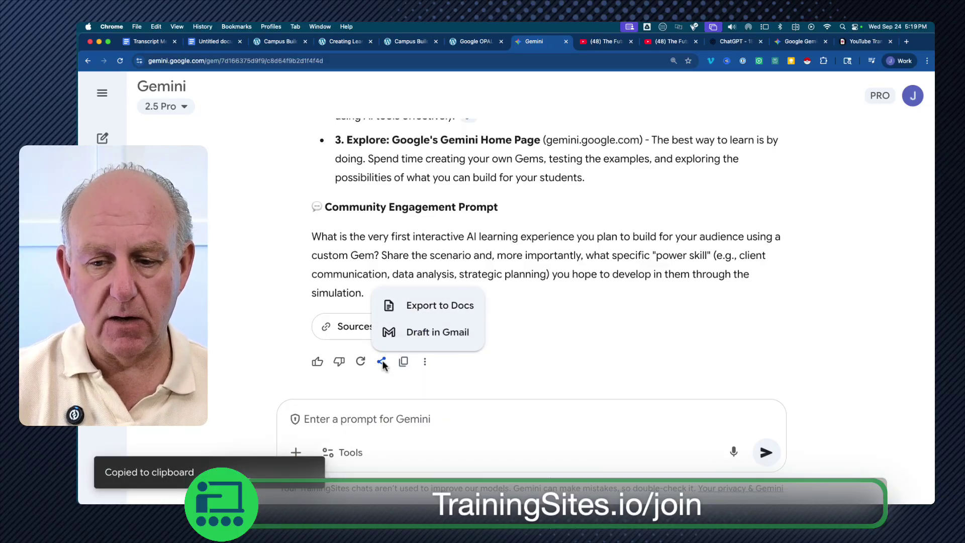
{"action": "left_click", "coordinate": [428, 308]}
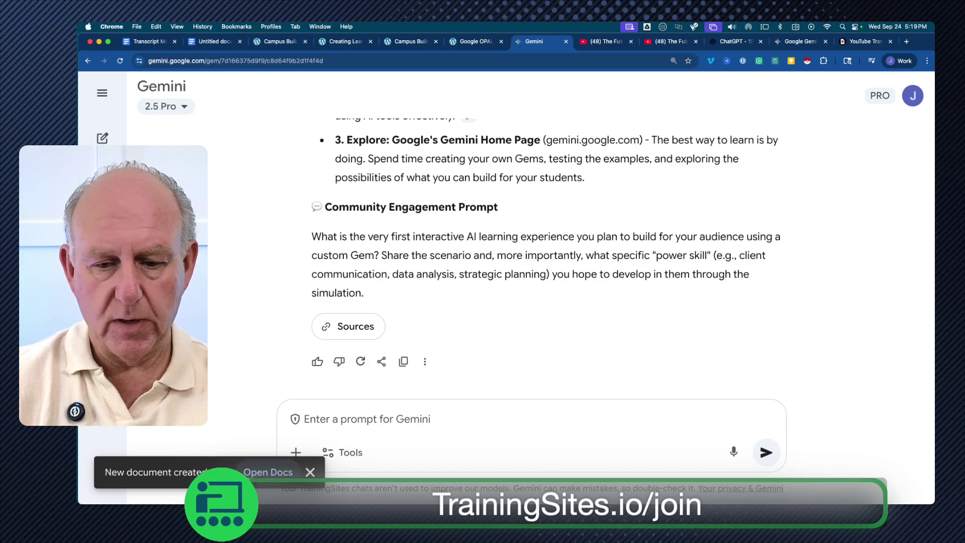
{"action": "left_click", "coordinate": [258, 473]}
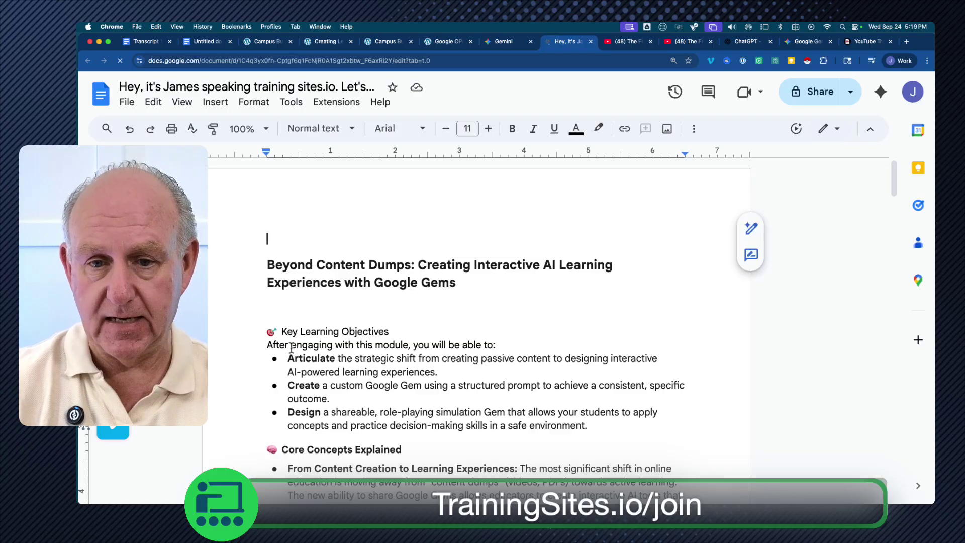
- Rename the exported document as "ep-521 Create Prompts From Youtube Videos"
{"action": "left_click", "coordinate": [280, 88]}
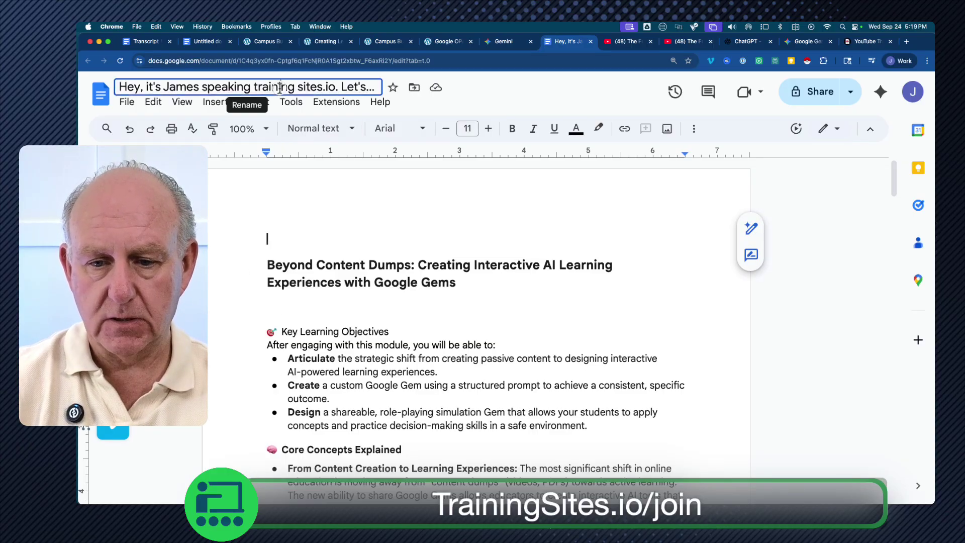
{"action": "triple_click", "coordinate": [280, 88]}
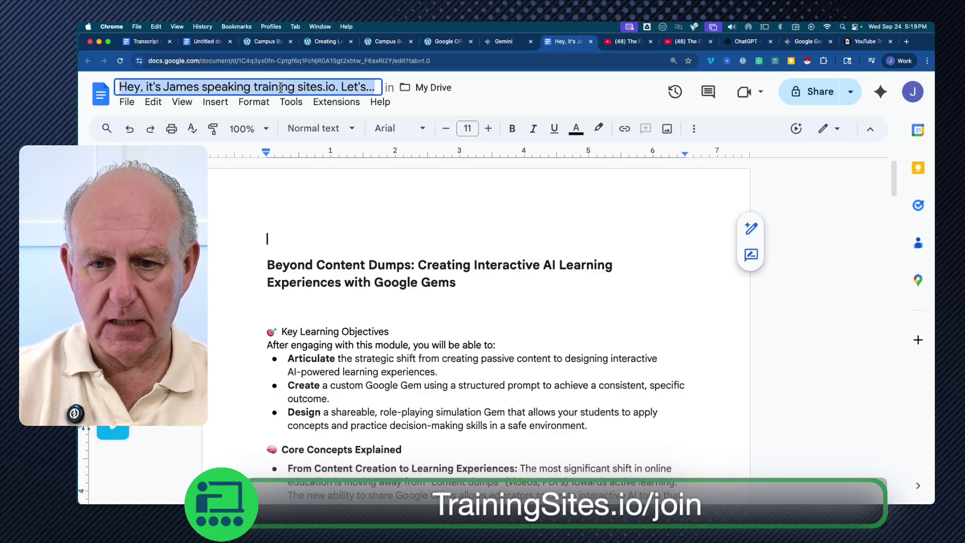
{"action": "type", "text": "e"}
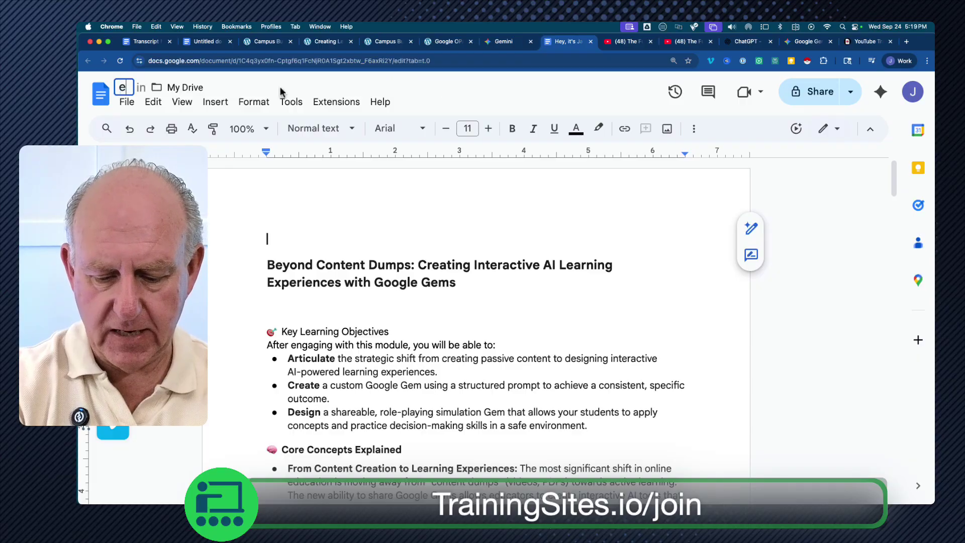
{"action": "type", "text": "p-521"}
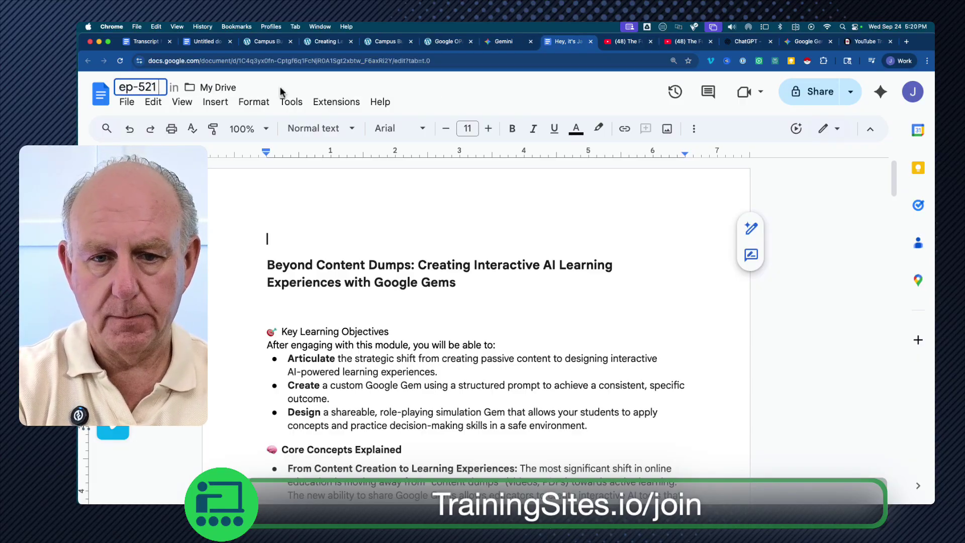
{"action": "type", "text": " Create Pro"}
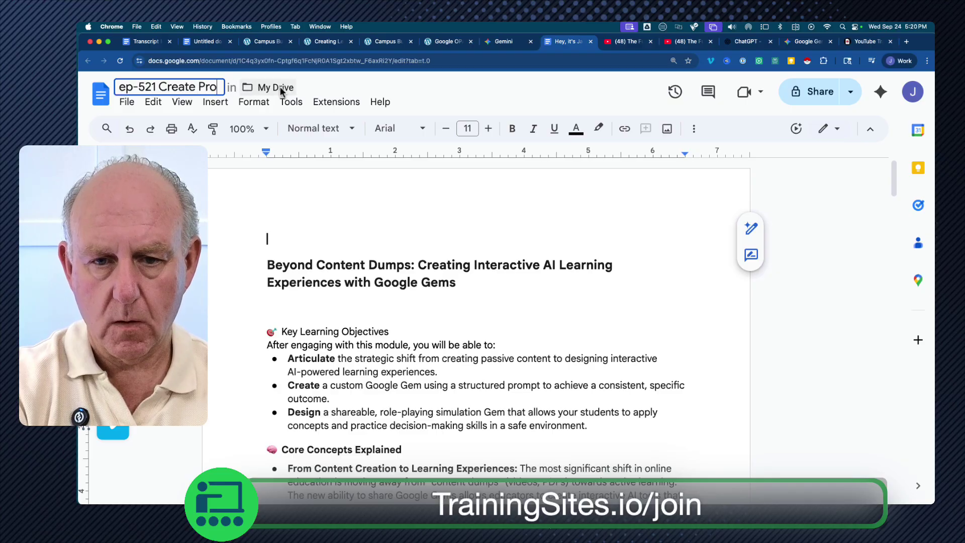
{"action": "type", "text": "mpts From "}
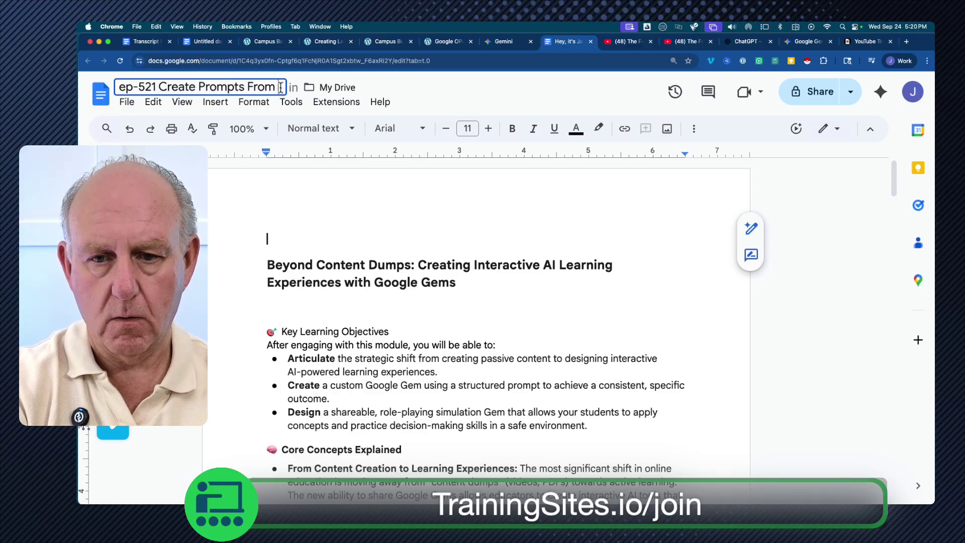
{"action": "type", "text": "Youtube Videos"}
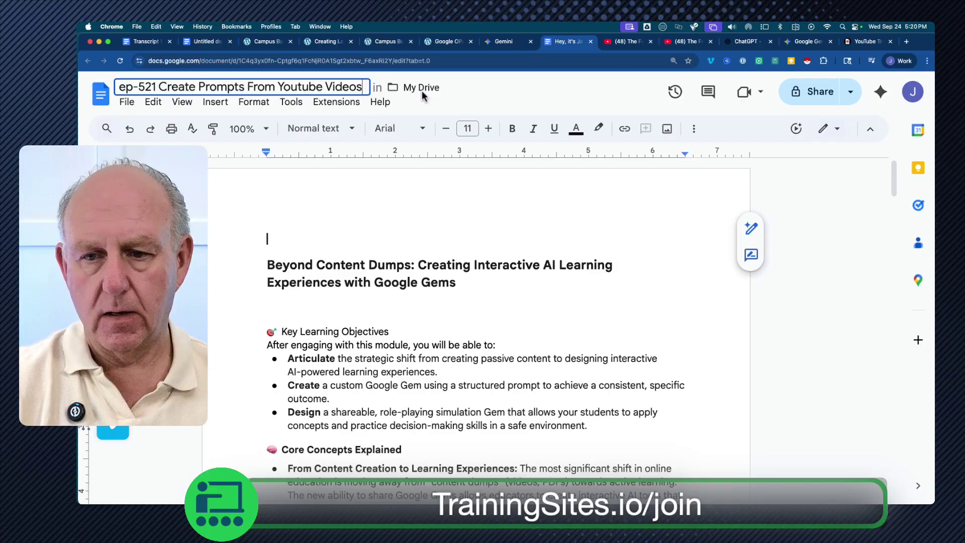
{"action": "key", "text": "Return"}
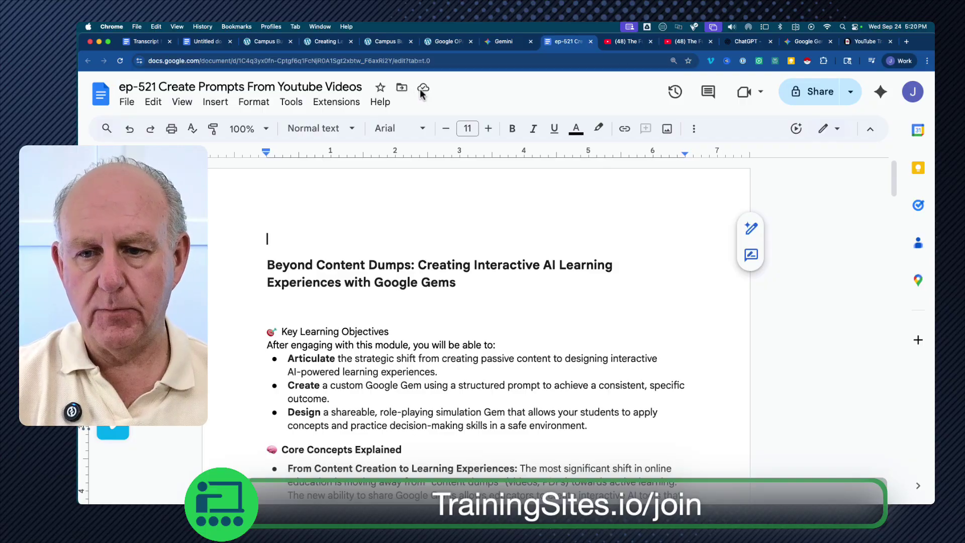
- Move the document to the shared drive folder "EP-592 Googles Hidden Gems to Share", accepting the ownership change
{"action": "left_click", "coordinate": [402, 89]}
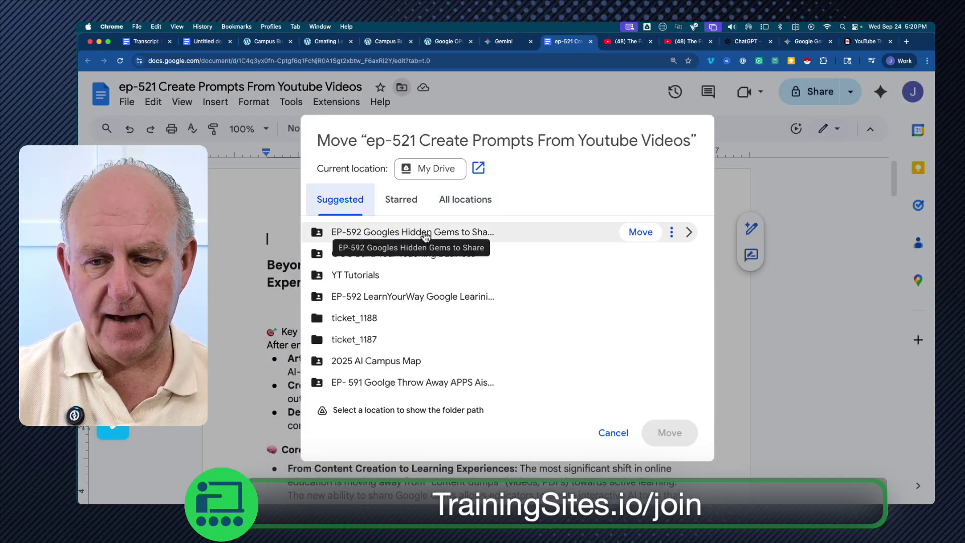
{"action": "left_click", "coordinate": [424, 232]}
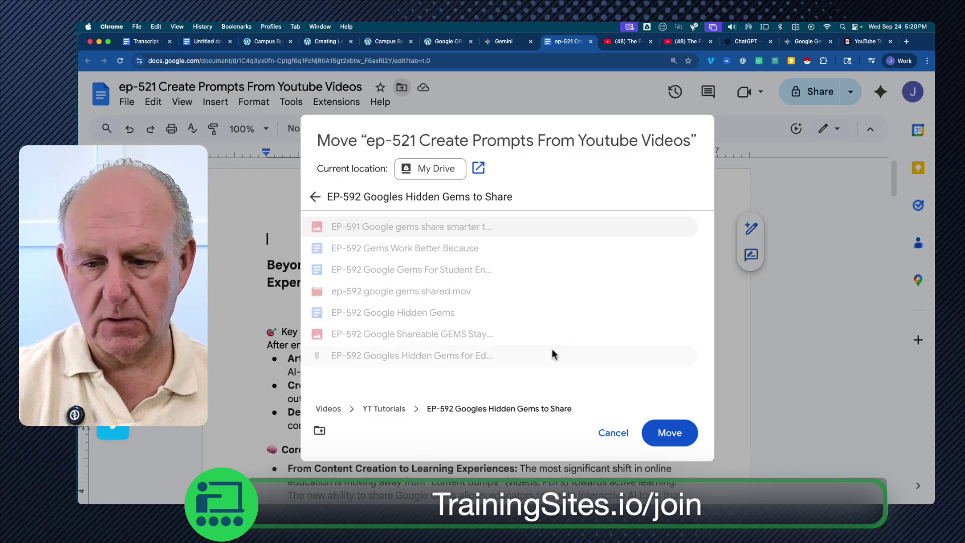
{"action": "left_click", "coordinate": [671, 432]}
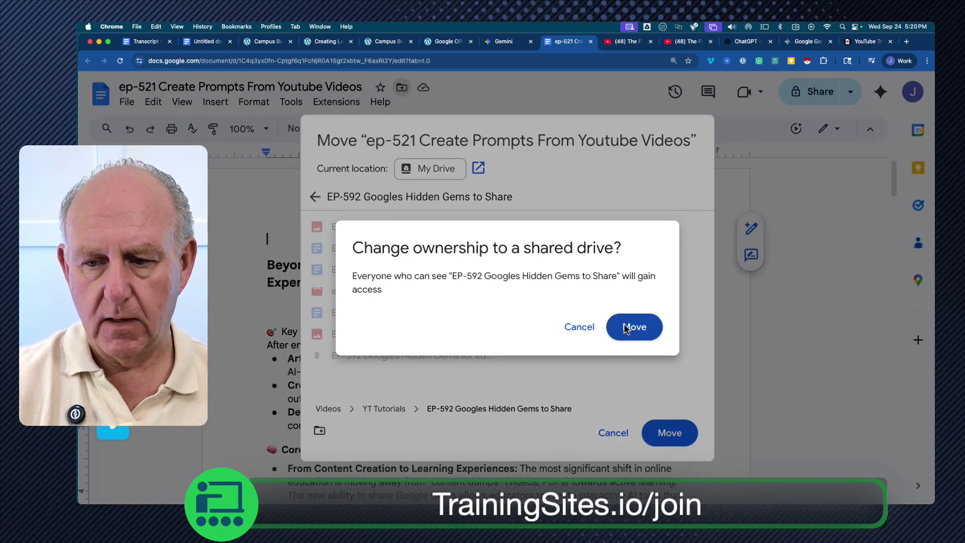
{"action": "left_click", "coordinate": [634, 327]}
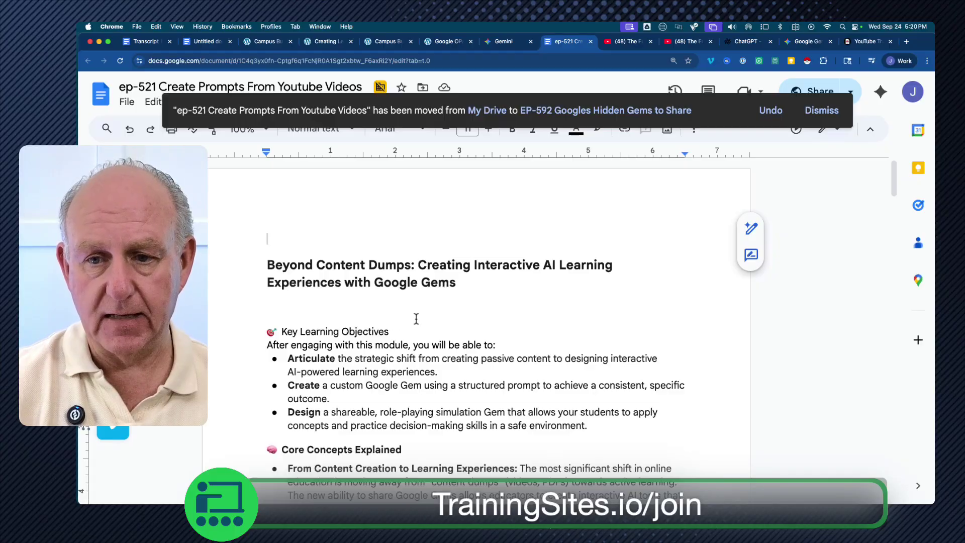
- Switch back to the TrainingSites lesson editor and paste the copied Gem response below the last introductory paragraph
{"action": "left_click", "coordinate": [339, 43]}
{"action": "left_click", "coordinate": [391, 40]}
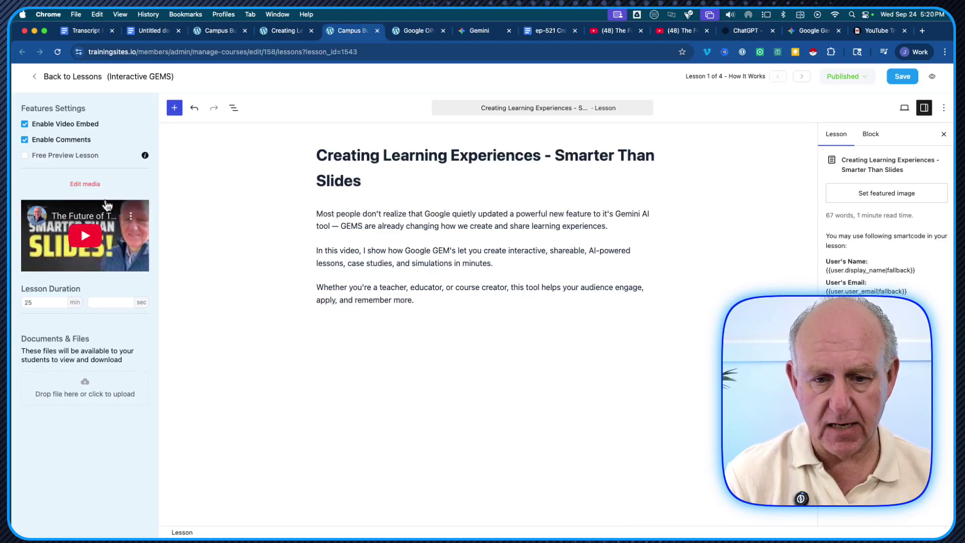
{"action": "left_click", "coordinate": [337, 214]}
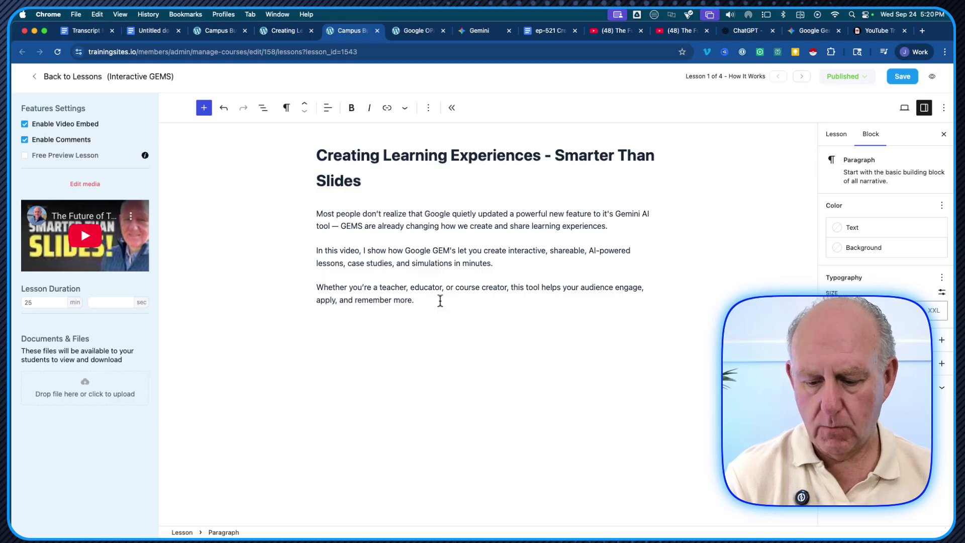
{"action": "key", "text": "Return"}
{"action": "key", "text": "super+v"}
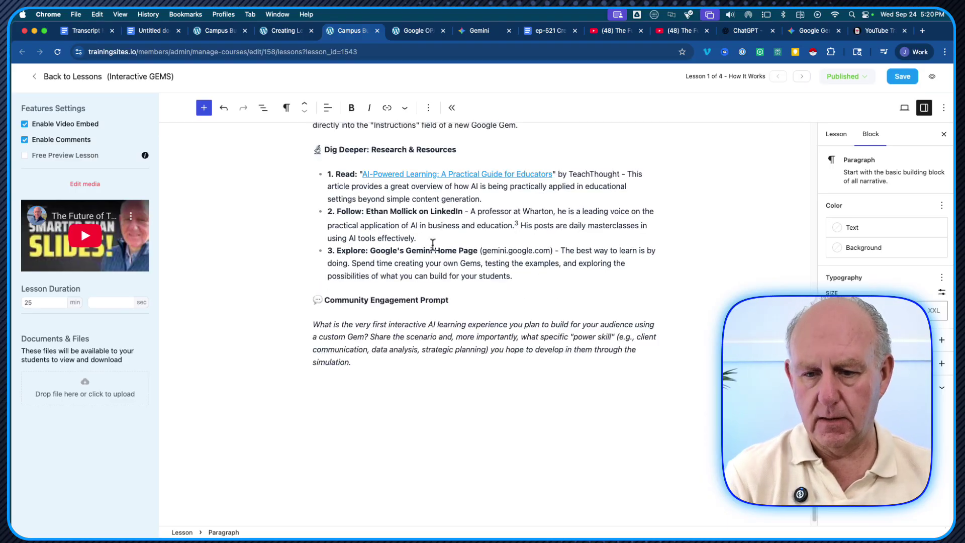
- Review the pasted module from its title to the AI Power-Prompt section and save the lesson
{"action": "scroll", "coordinate": [420, 273], "scroll_direction": "up", "scroll_amount": 15}
{"action": "scroll", "coordinate": [419, 272], "scroll_direction": "up", "scroll_amount": 20}
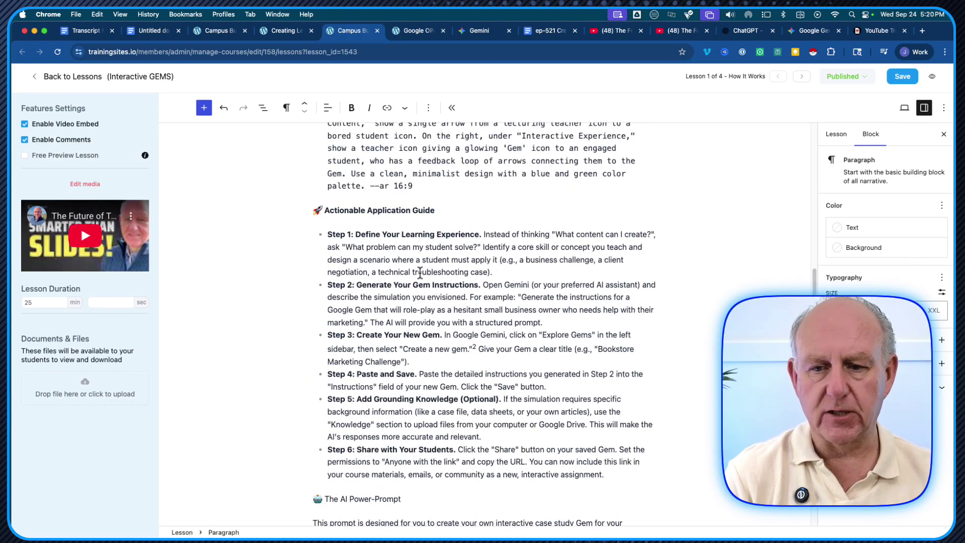
{"action": "scroll", "coordinate": [419, 272], "scroll_direction": "up", "scroll_amount": 2}
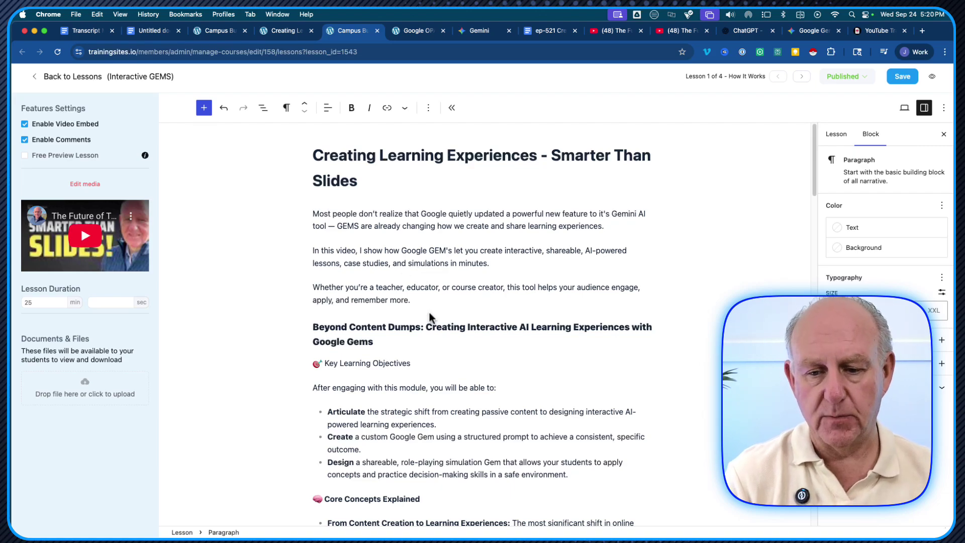
{"action": "scroll", "coordinate": [432, 329], "scroll_direction": "down", "scroll_amount": 10}
{"action": "scroll", "coordinate": [432, 329], "scroll_direction": "down", "scroll_amount": 16}
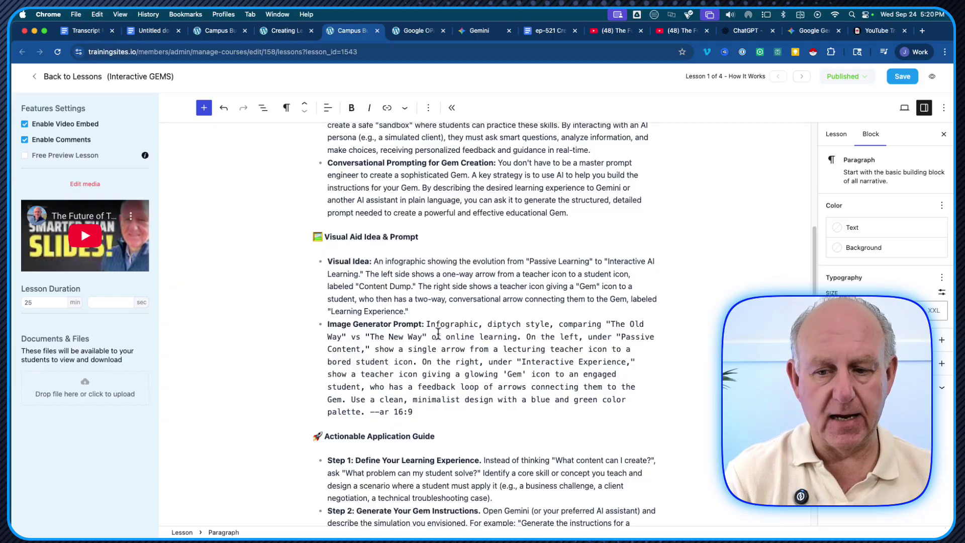
{"action": "scroll", "coordinate": [438, 333], "scroll_direction": "down", "scroll_amount": 7}
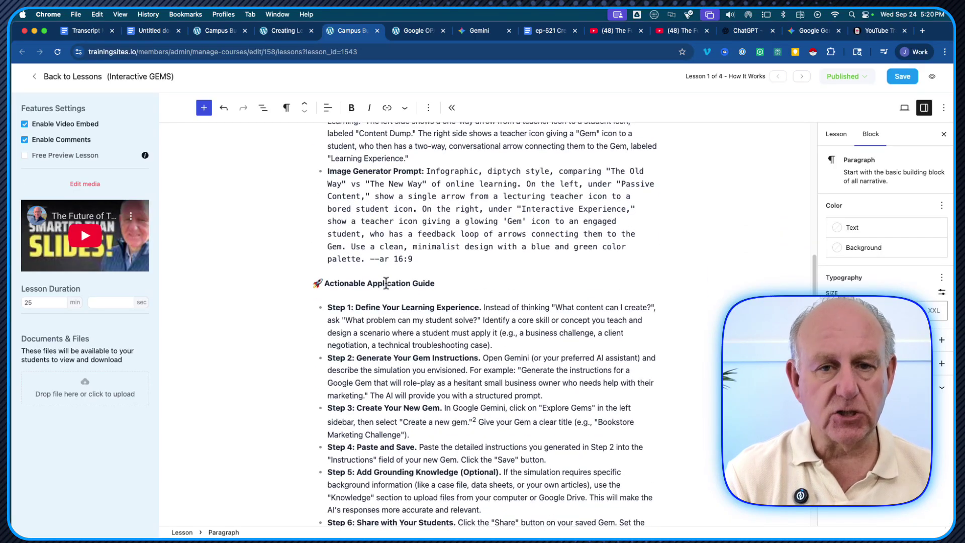
{"action": "scroll", "coordinate": [399, 286], "scroll_direction": "down", "scroll_amount": 17}
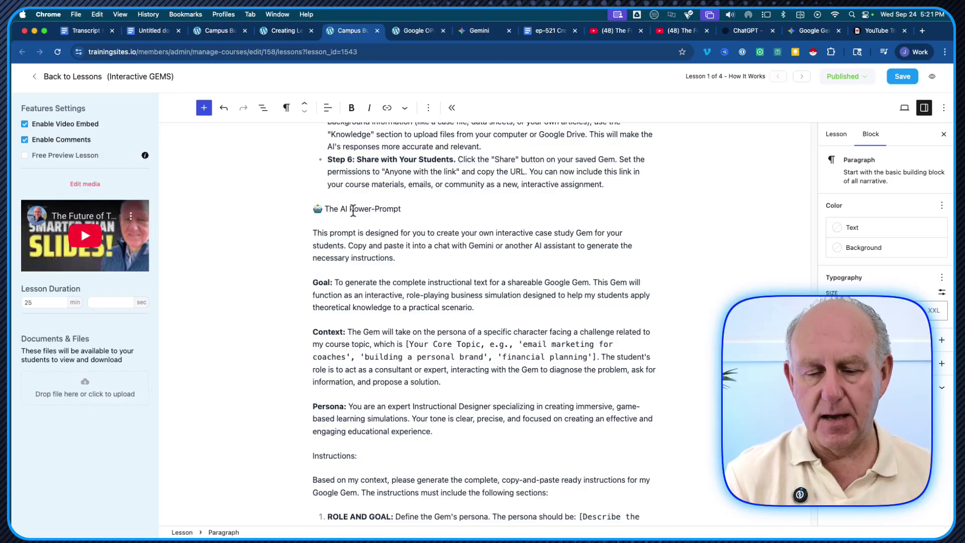
{"action": "left_click", "coordinate": [909, 77]}
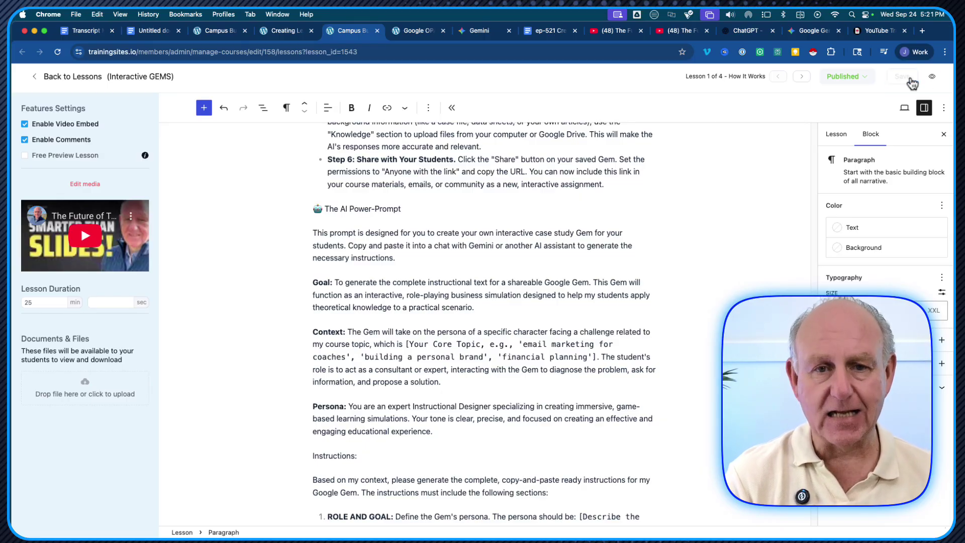